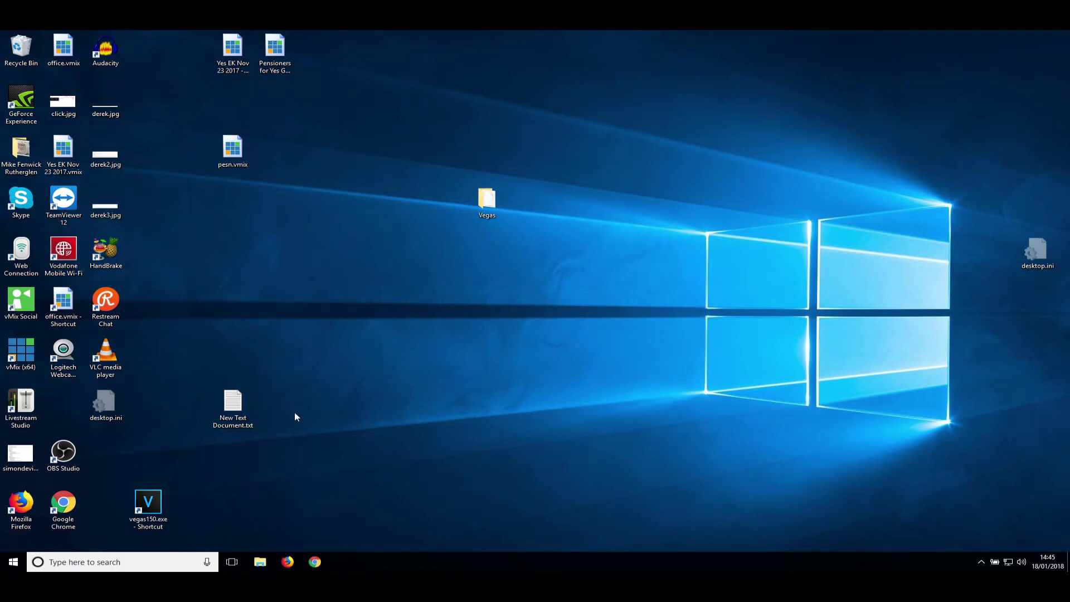
Search Google in Chrome for 'livestream producer download'
click(314, 562)
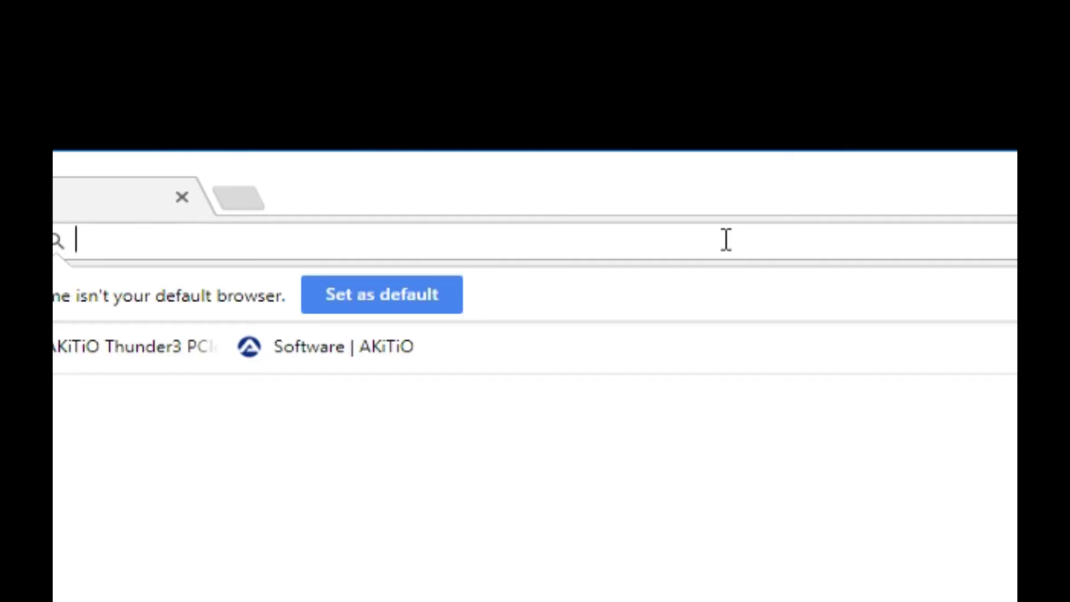
text(live)
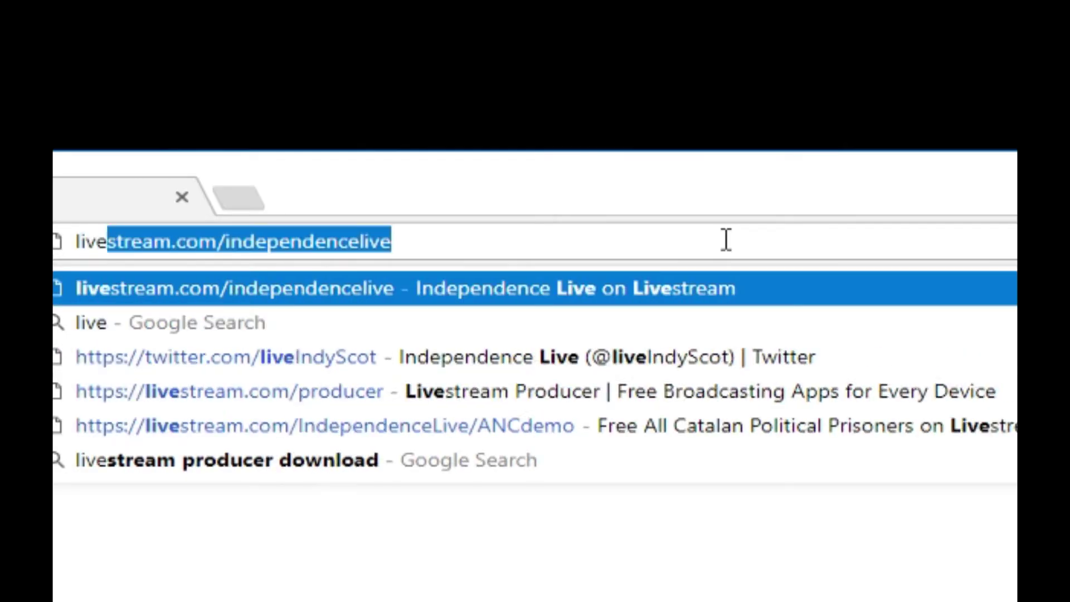
text(stream p)
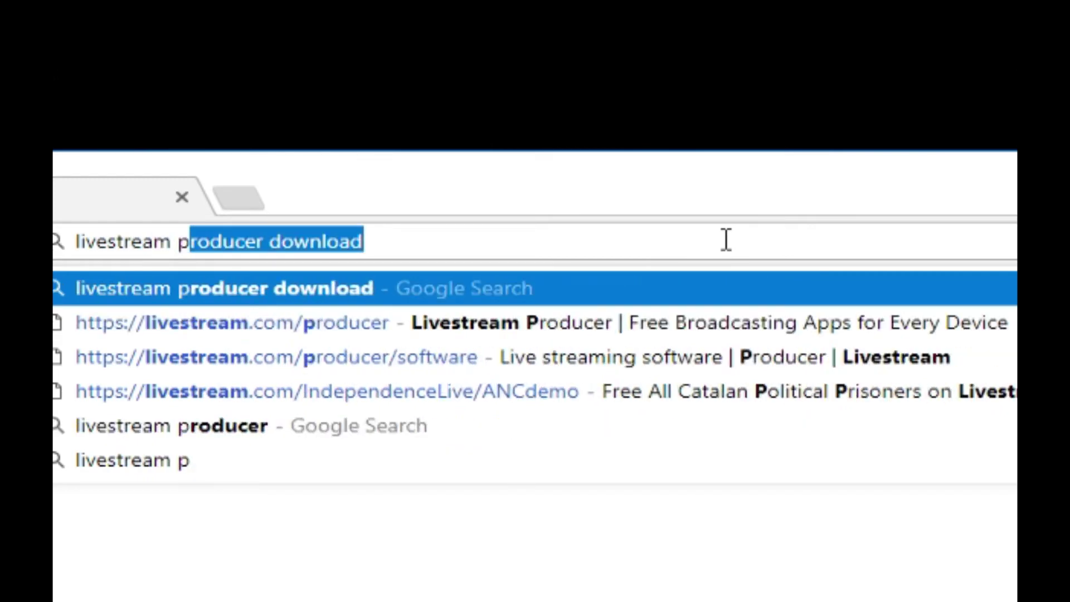
text(roducer)
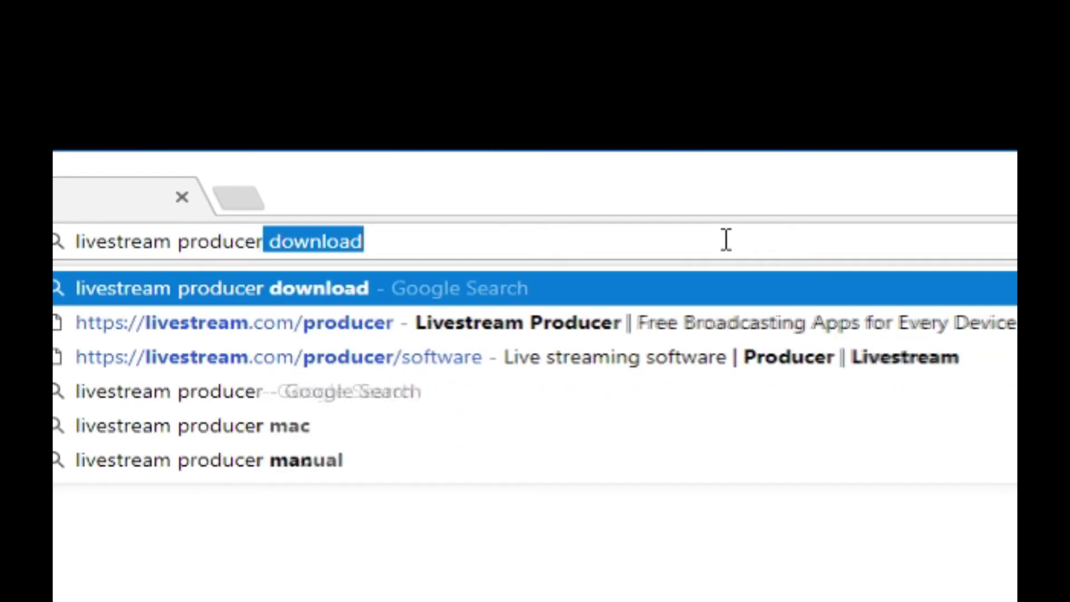
text( downloa)
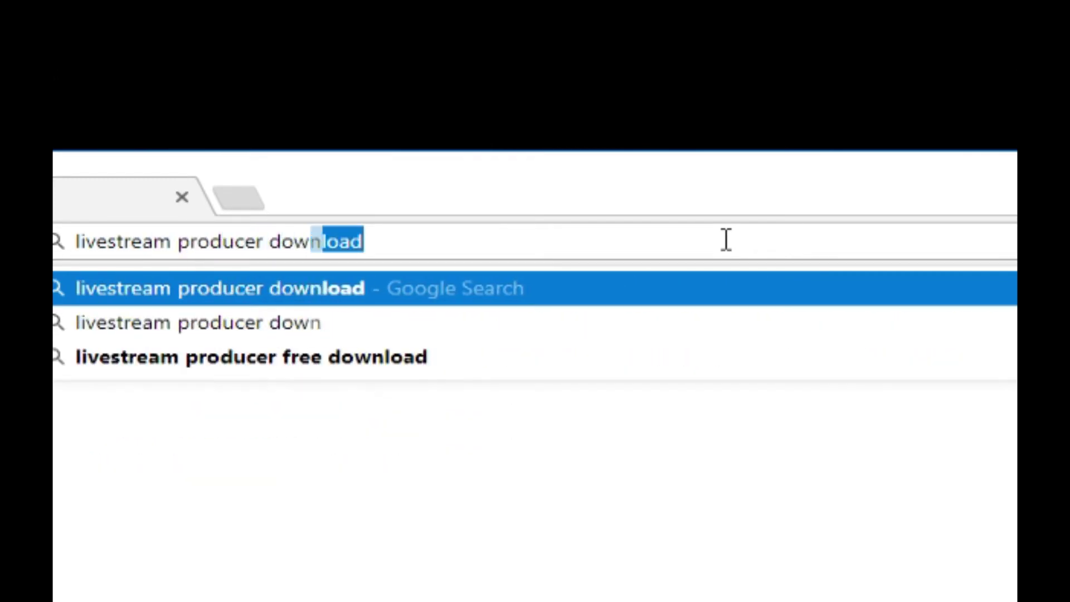
text(d)
key(Return)
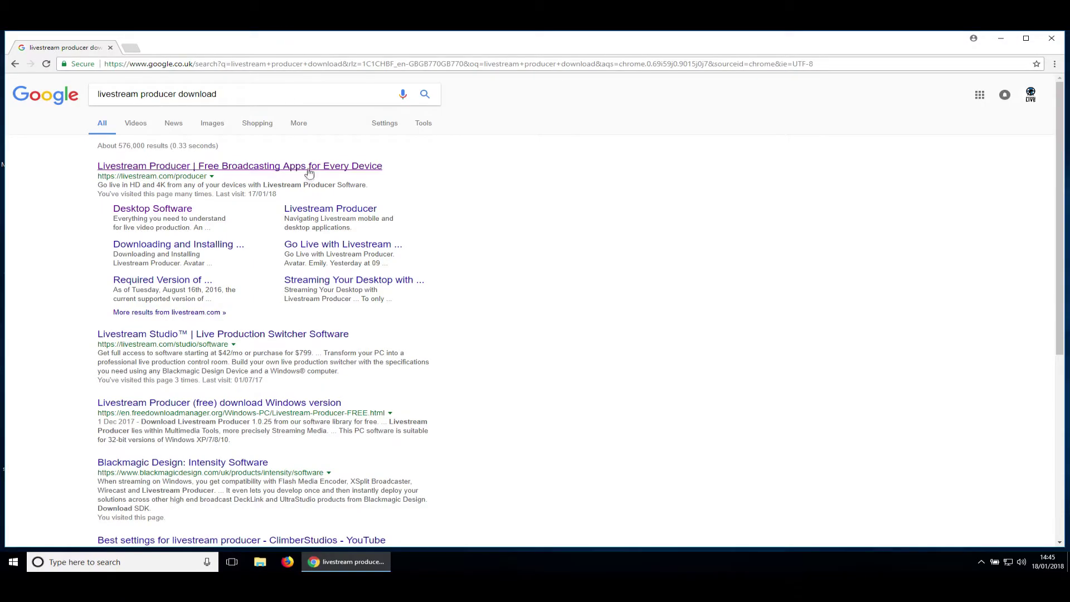
Open the Livestream Producer result, go to the Computer software page, and start the free download
click(310, 166)
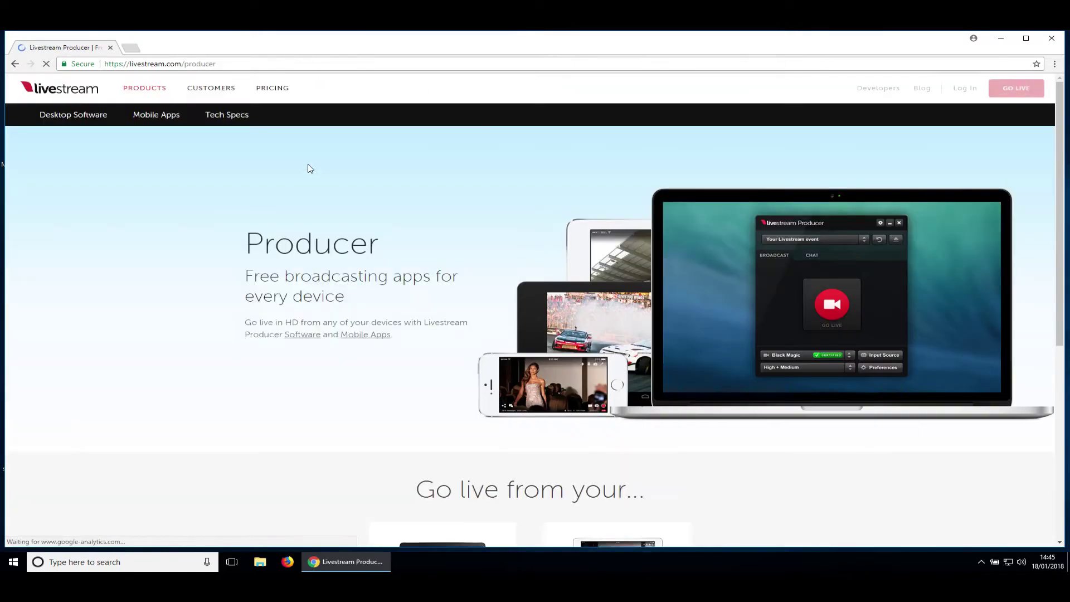
scroll(478, 306, down, 1)
scroll(476, 305, down, 2)
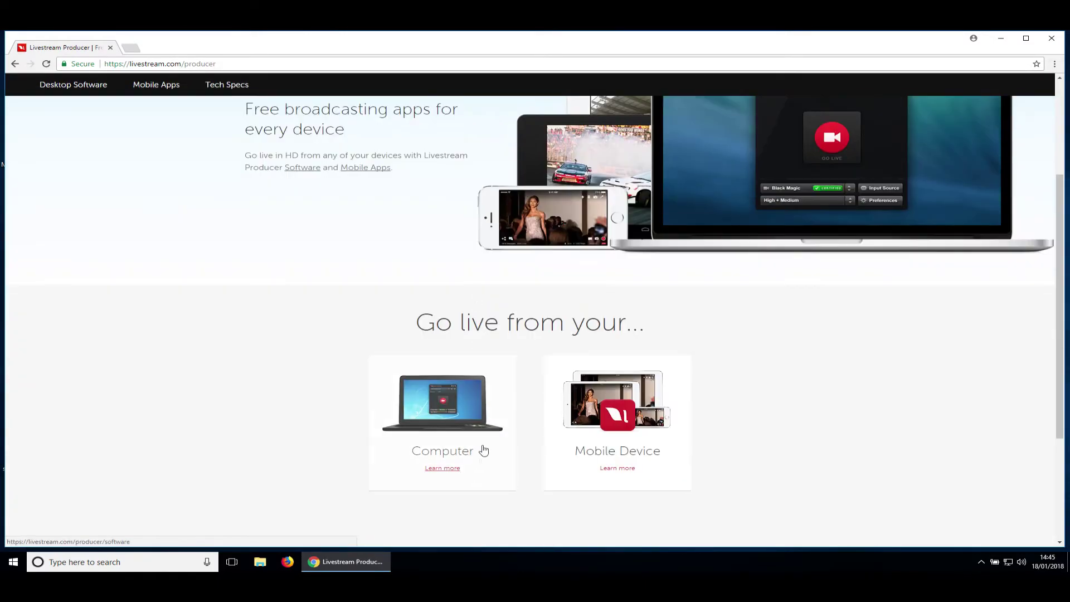
click(461, 428)
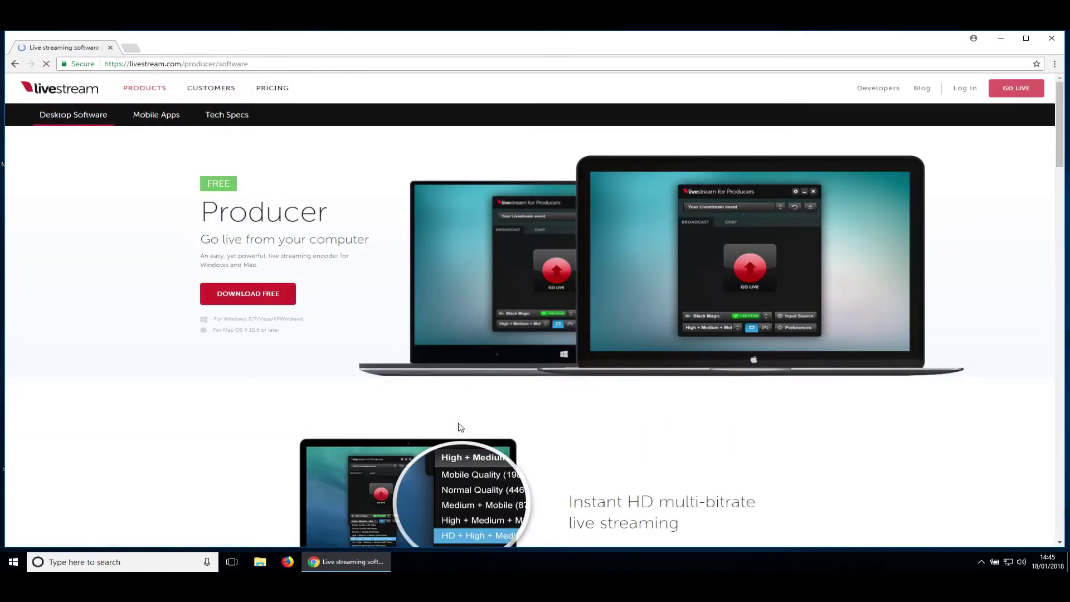
click(275, 298)
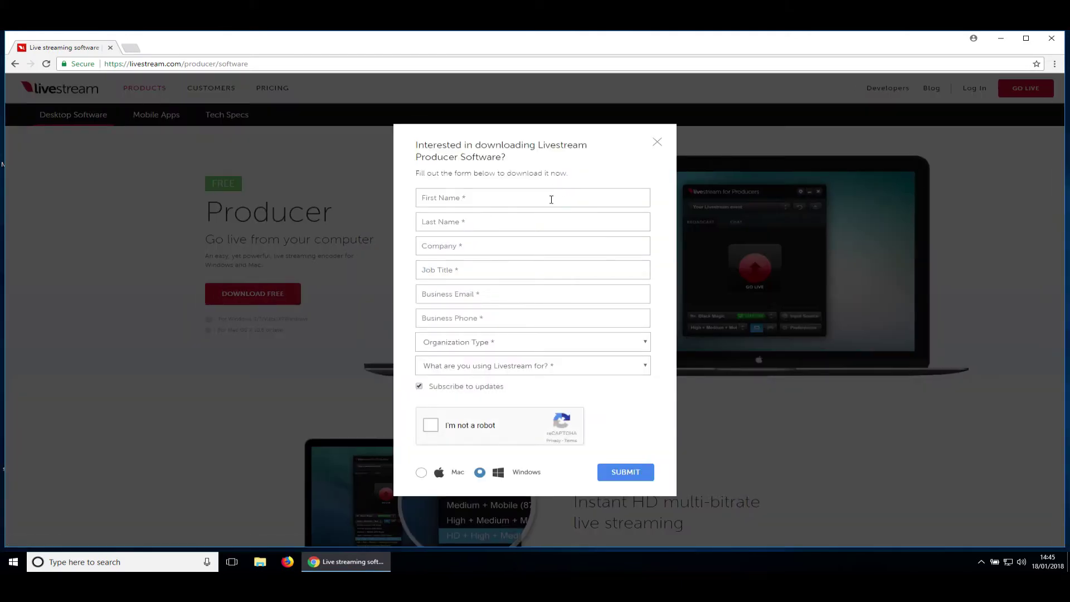
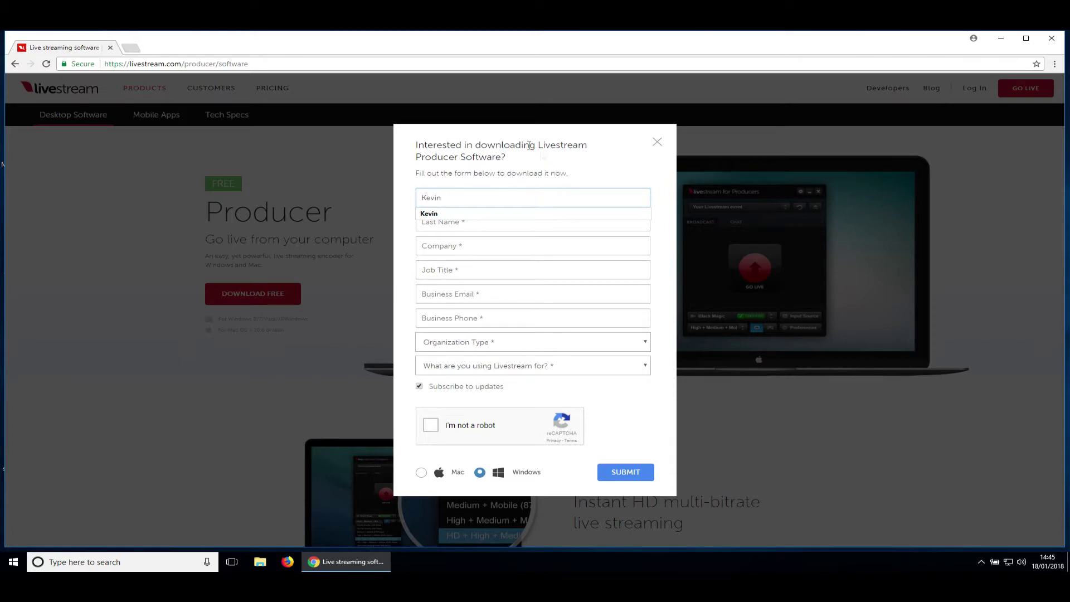
Fill in the form's first name, last name, company, job title, e-mail and business phone
key(Tab)
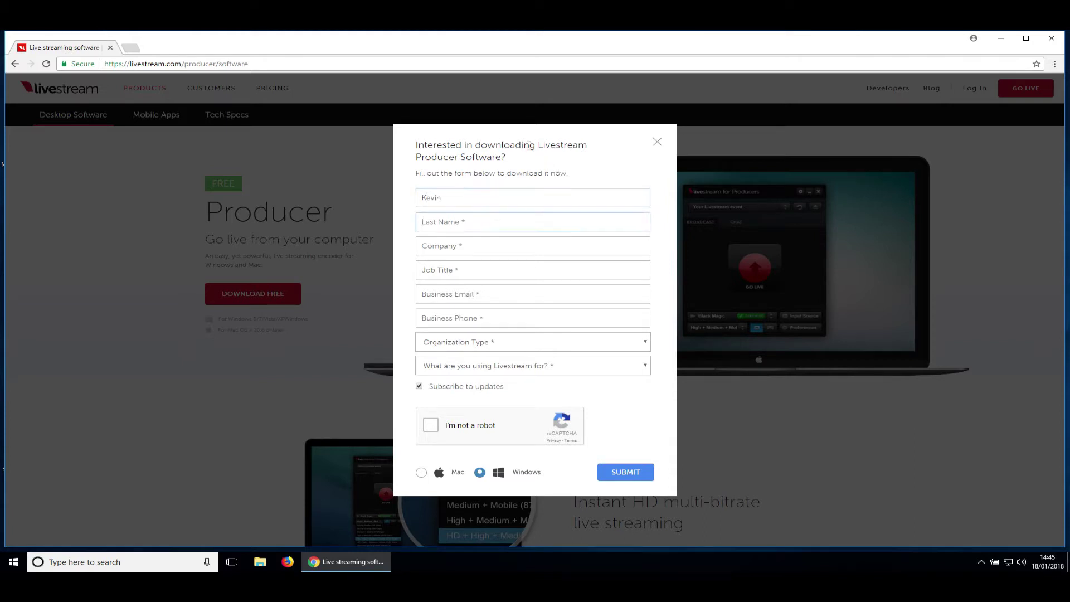
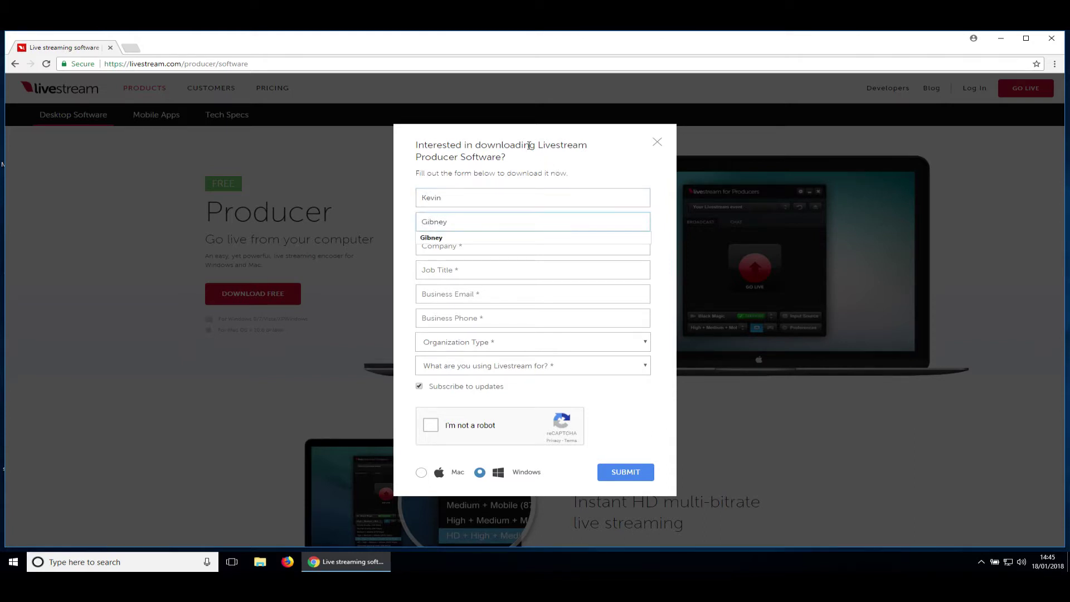
key(Tab)
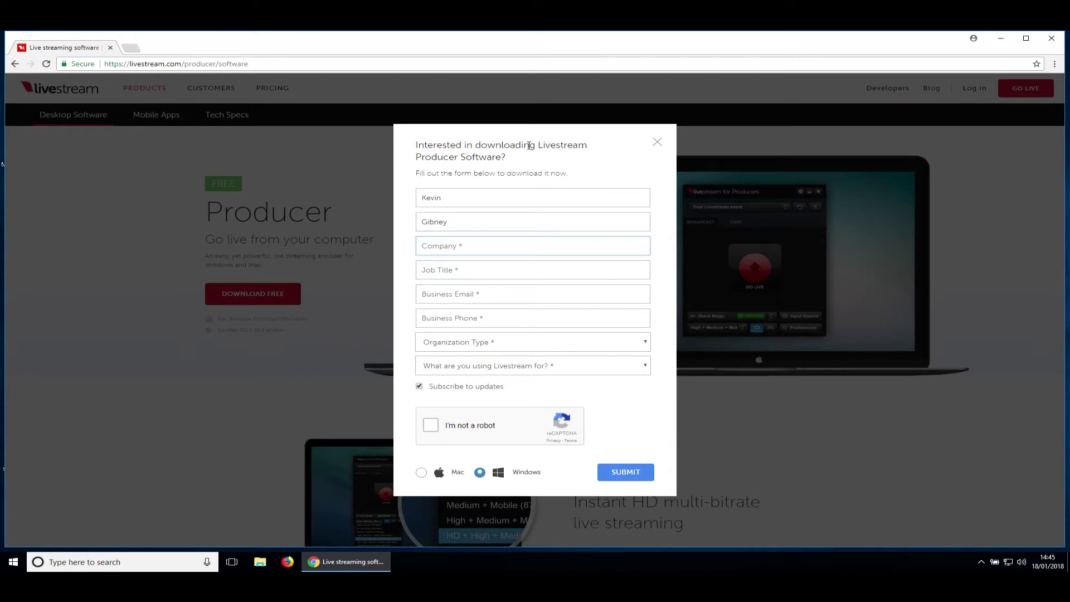
text(Independence Live)
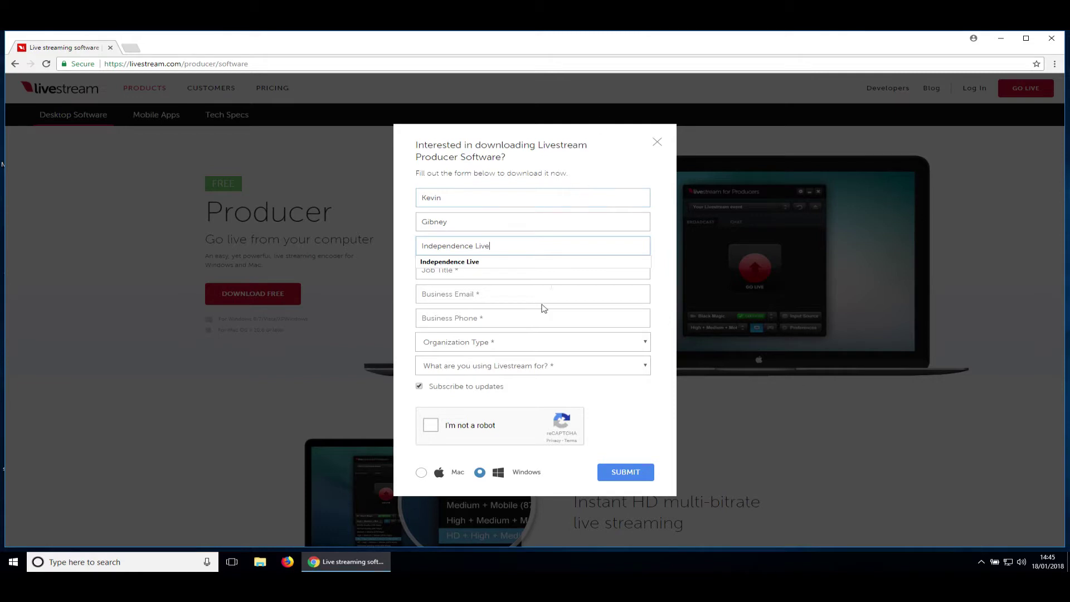
click(537, 273)
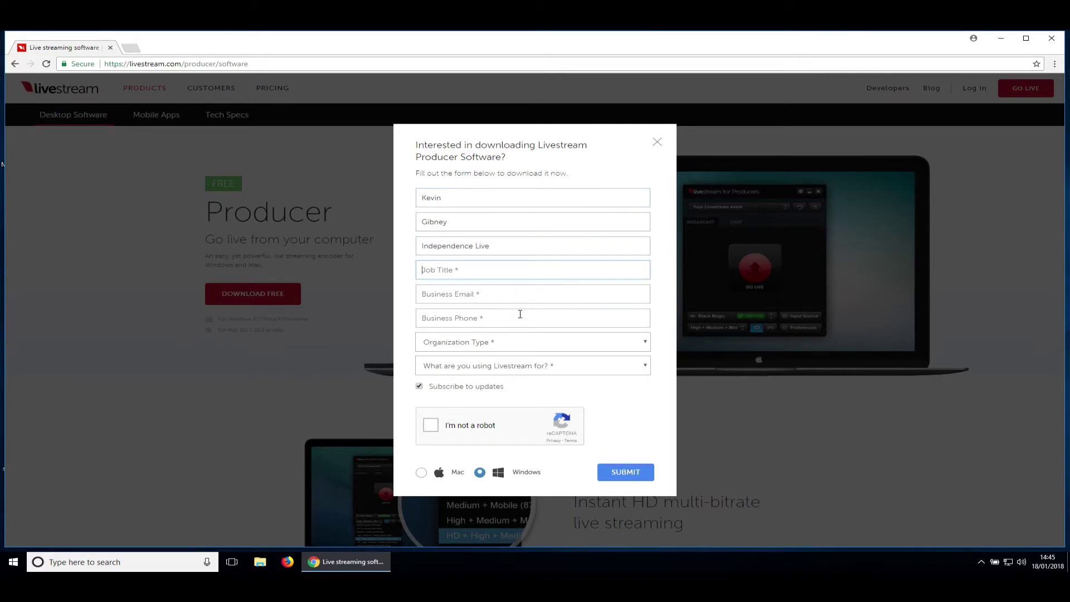
text(Livestreamer)
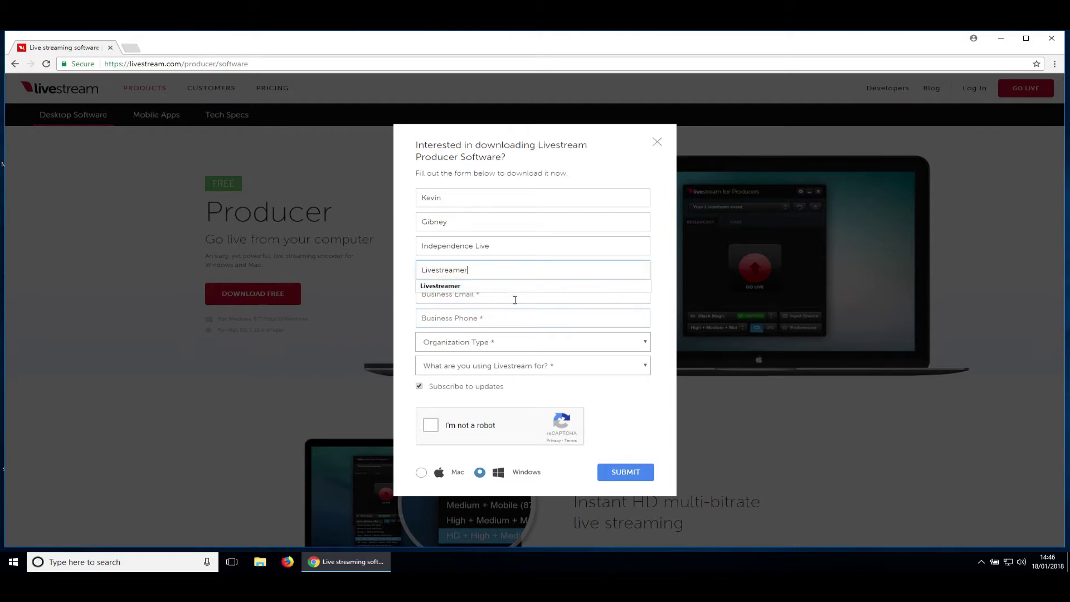
click(515, 300)
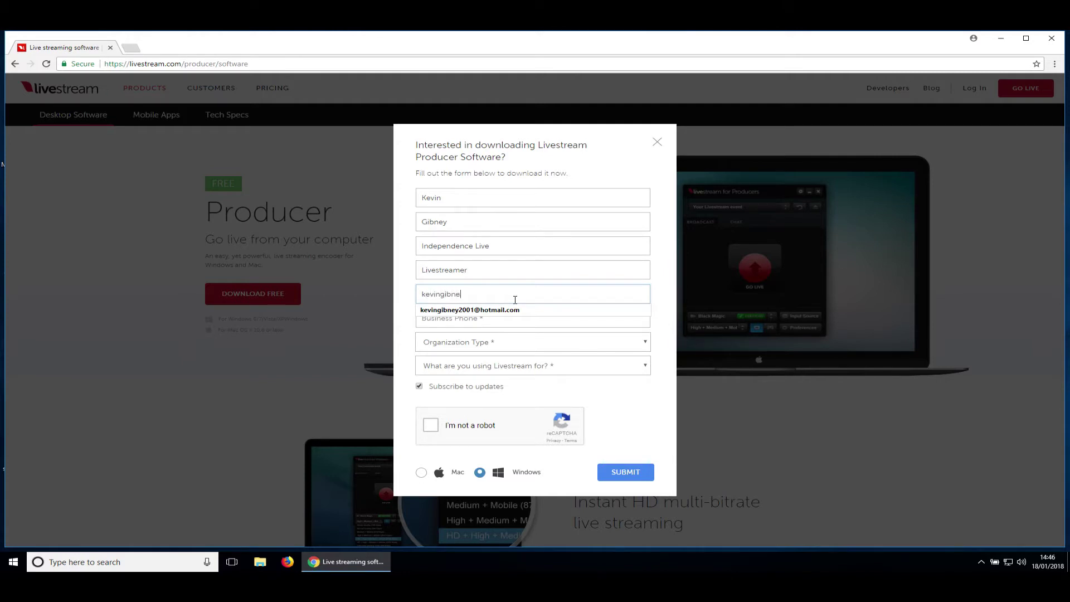
click(634, 316)
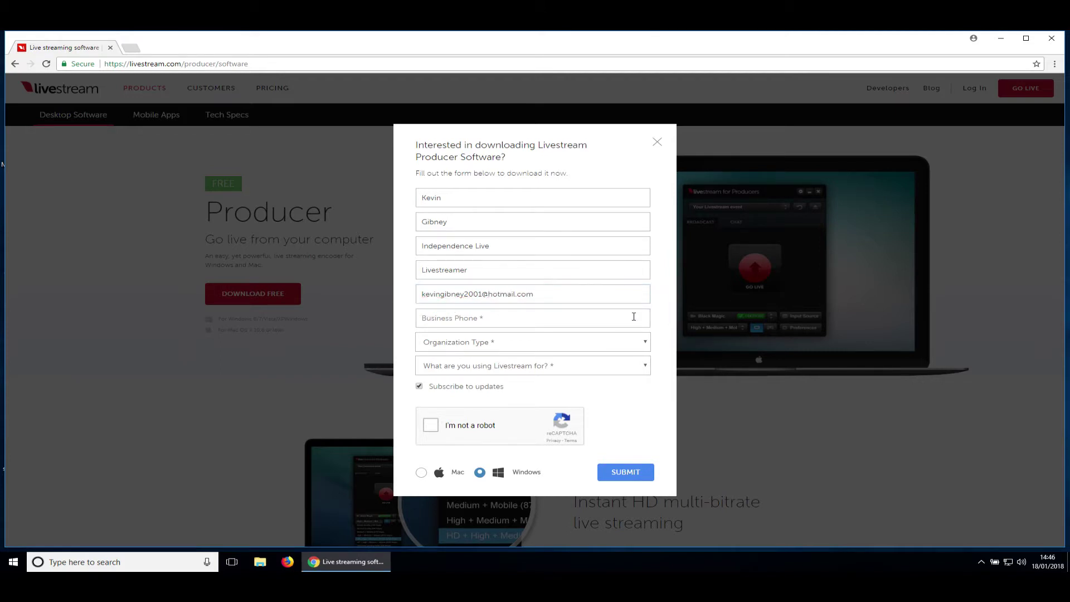
text(0)
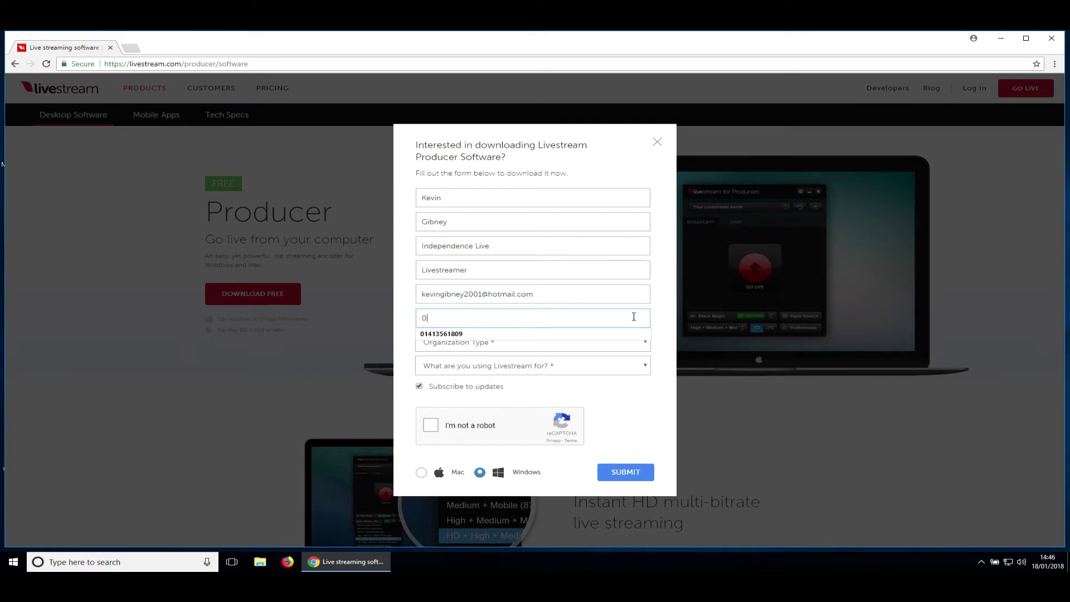
text(141)
click(585, 329)
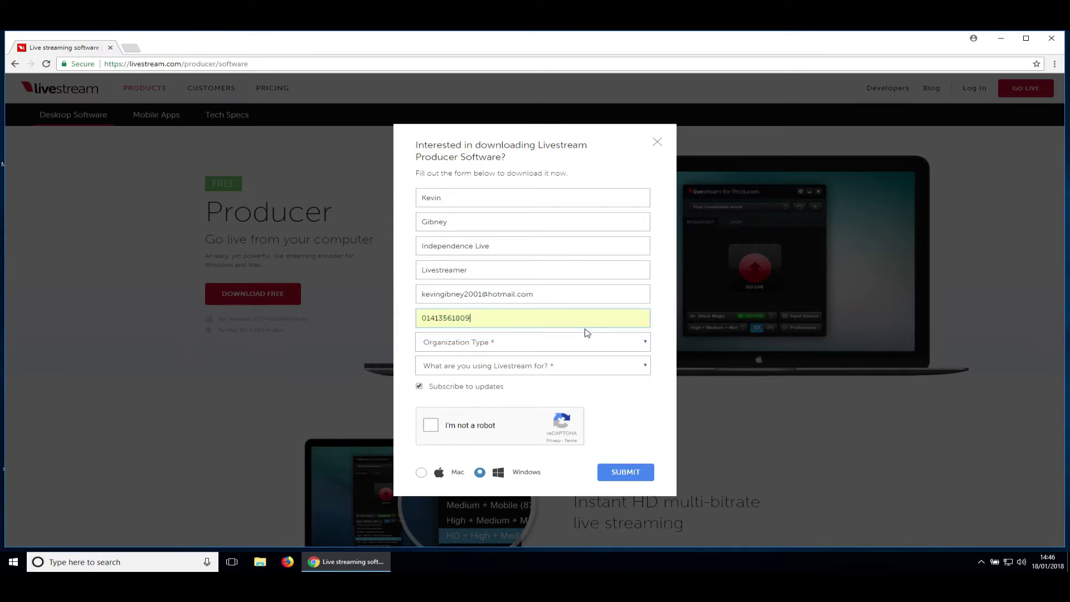
Set organization type and intended use to Other, opt out of updates, pass reCAPTCHA, and submit
click(551, 342)
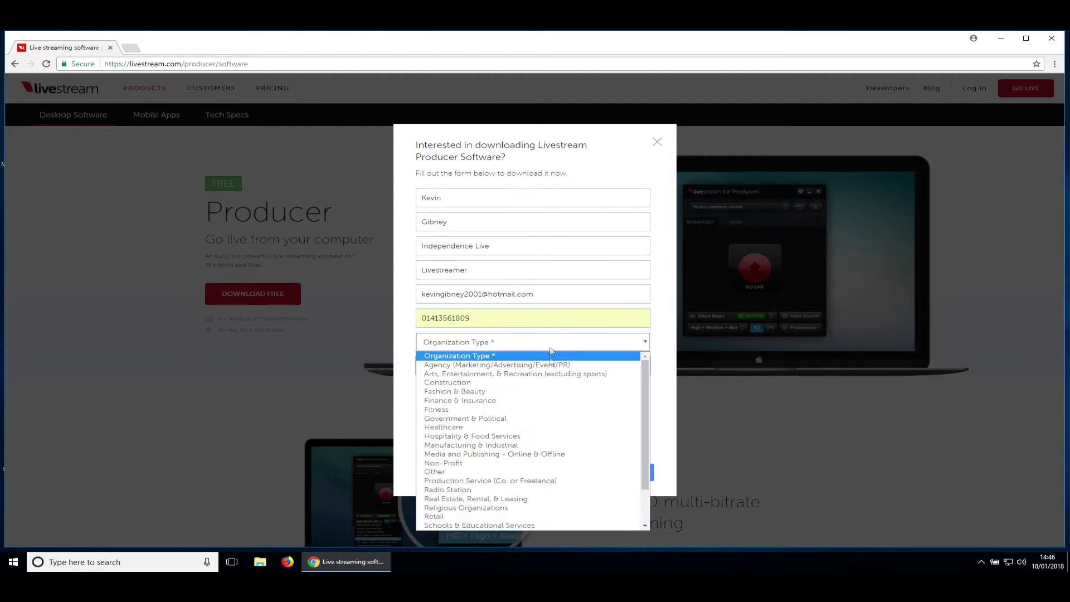
click(550, 473)
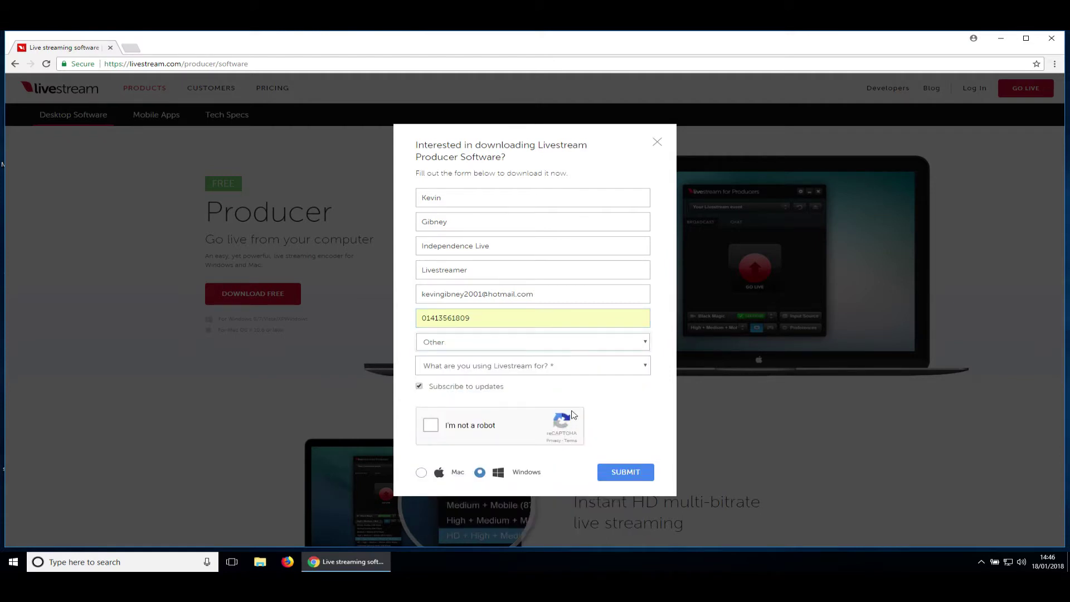
click(606, 371)
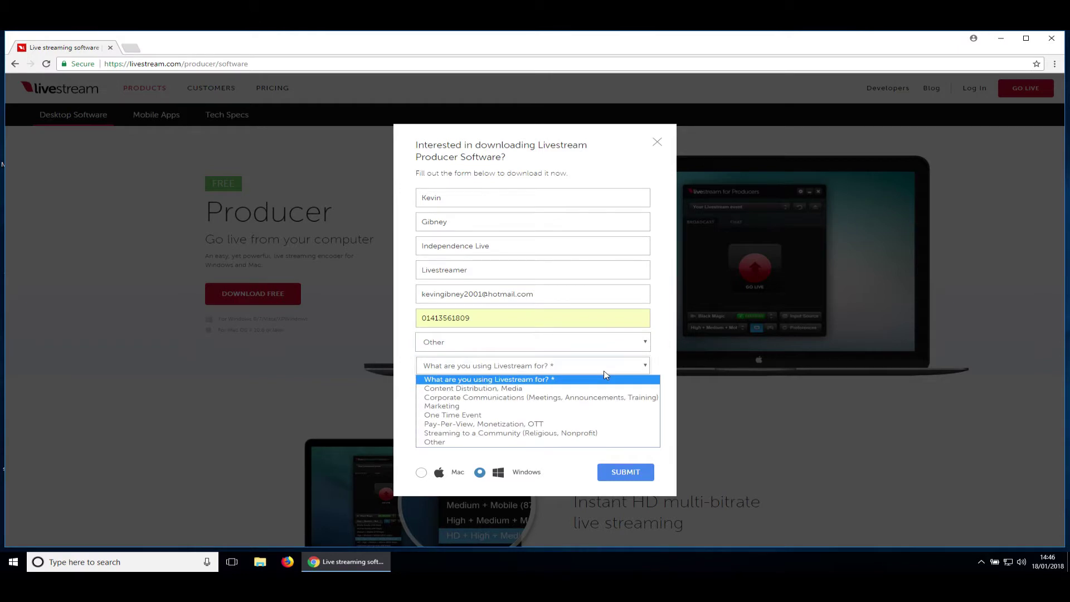
click(563, 442)
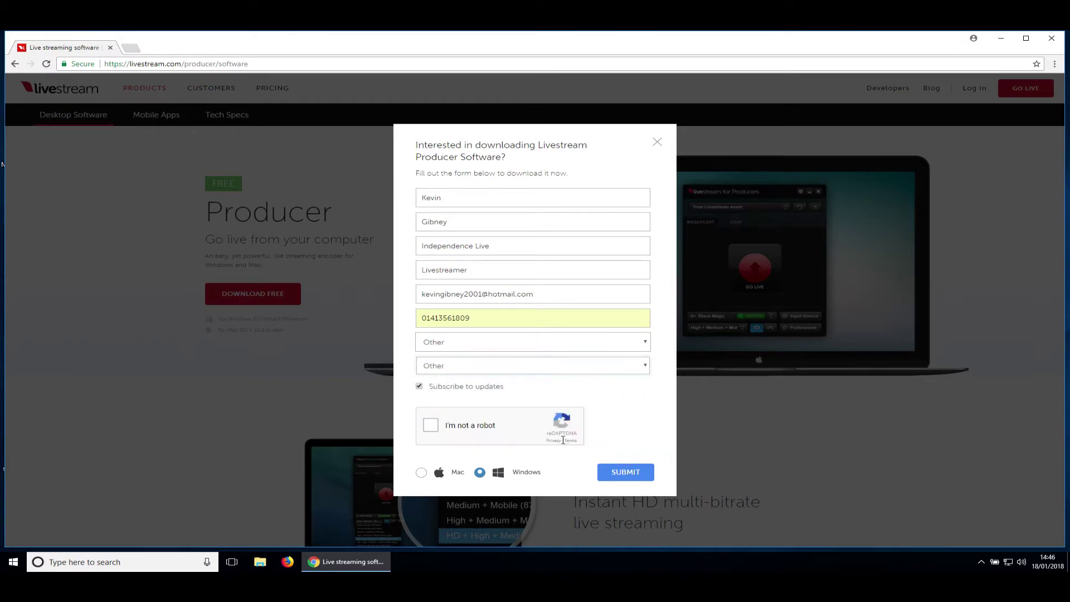
click(420, 387)
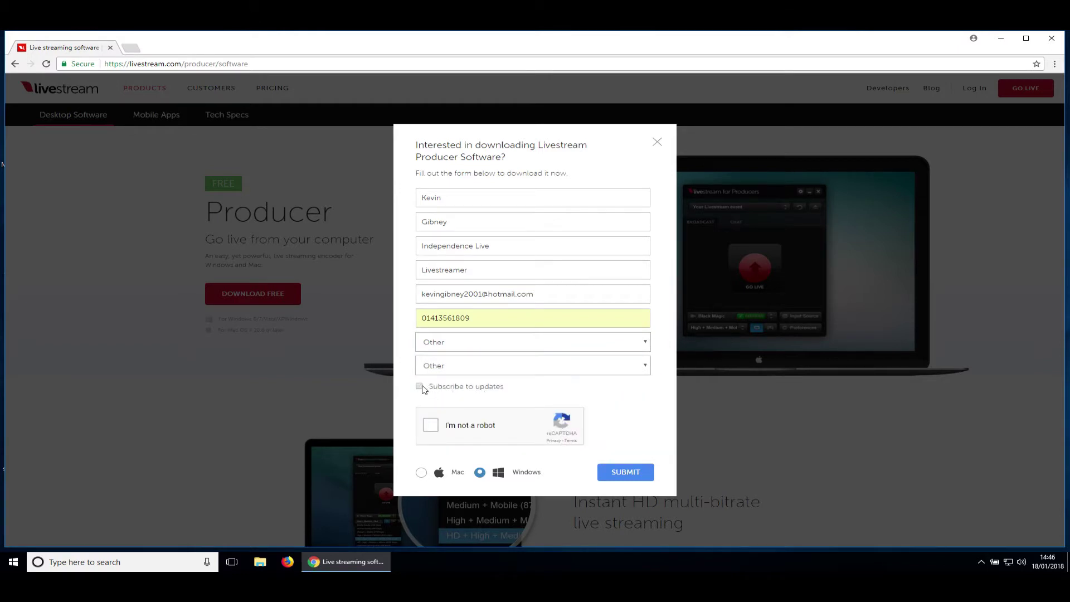
click(434, 429)
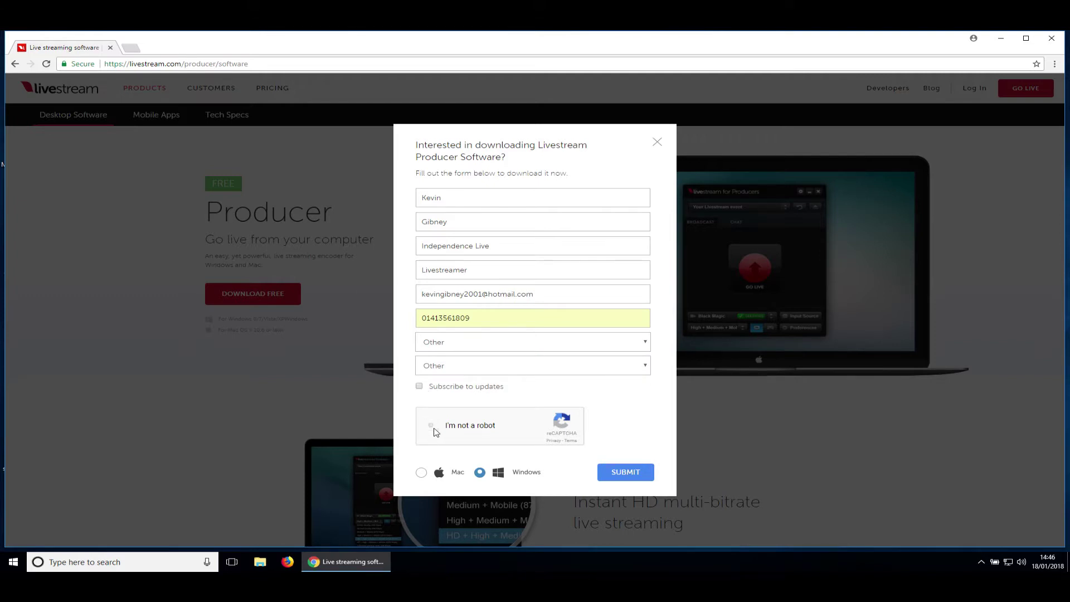
click(617, 472)
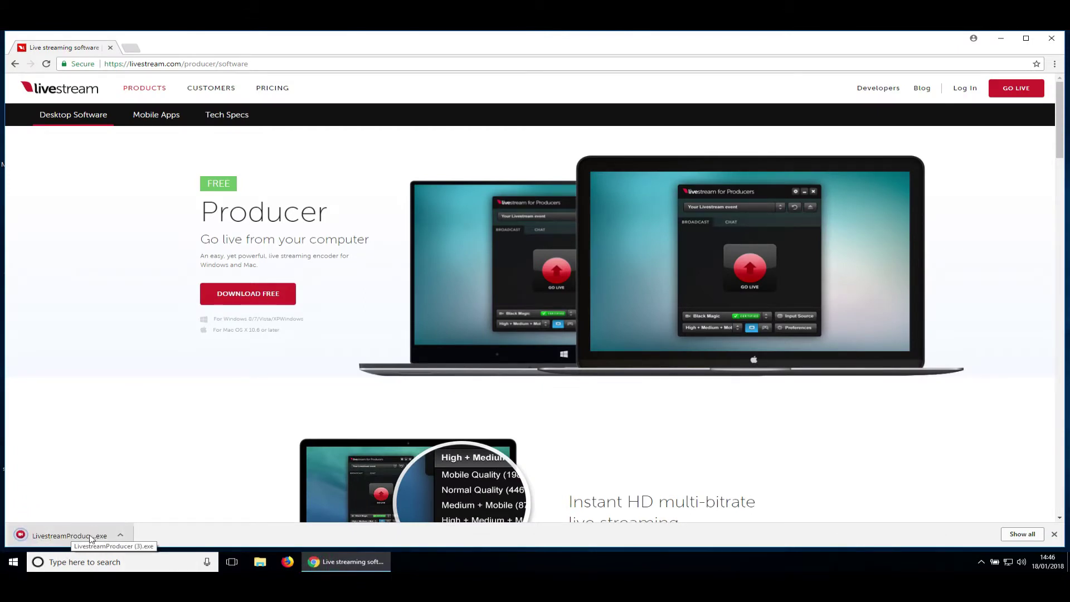
Run the LivestreamProducer.exe installer, accept the license, install, and finish with Livestream Producer launching
click(90, 537)
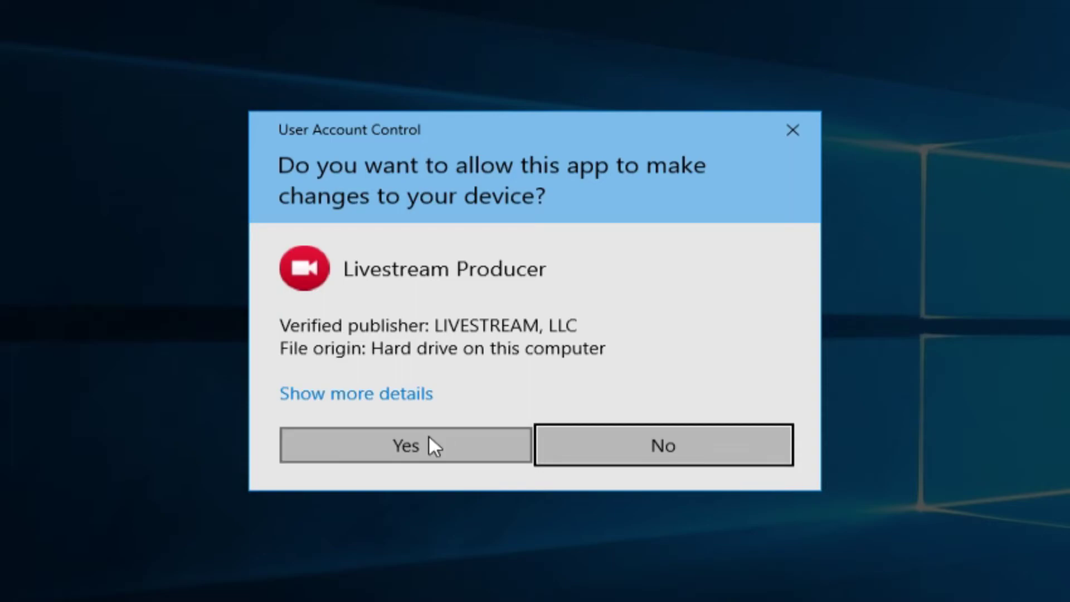
click(430, 444)
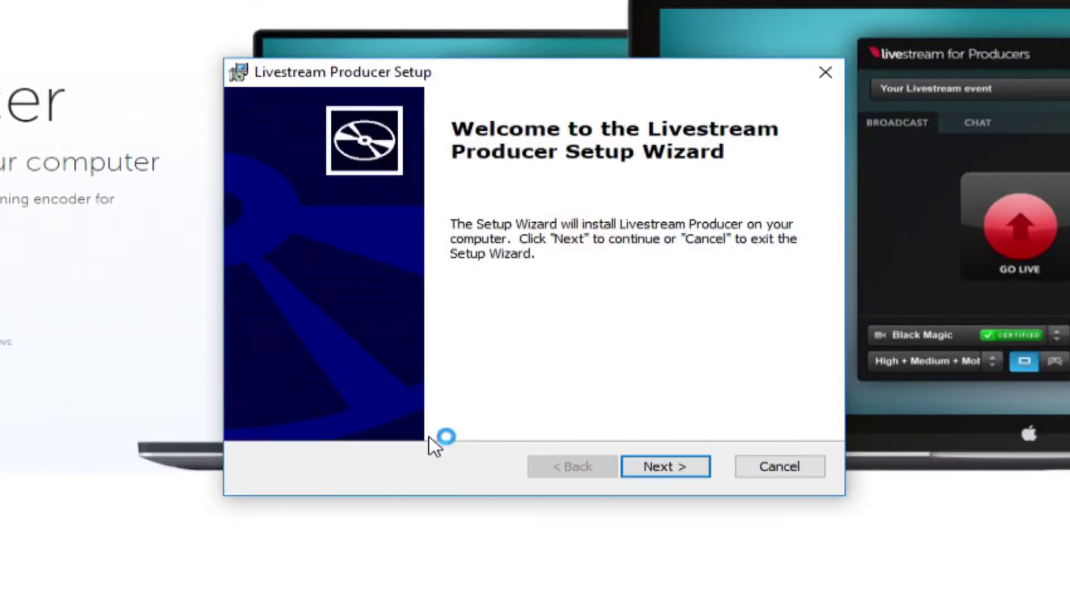
click(664, 466)
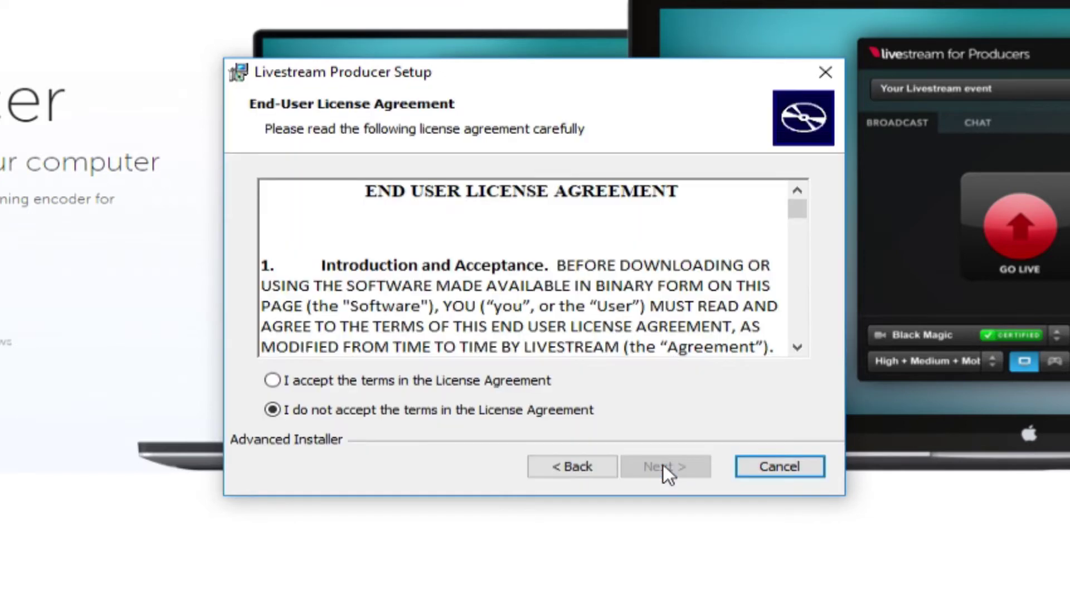
click(273, 380)
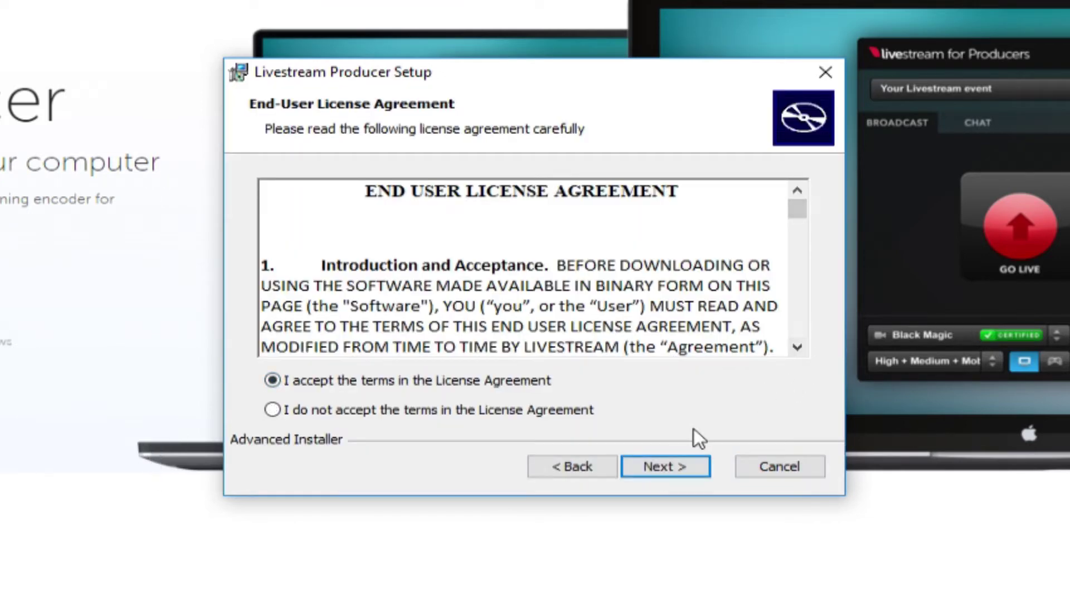
click(687, 471)
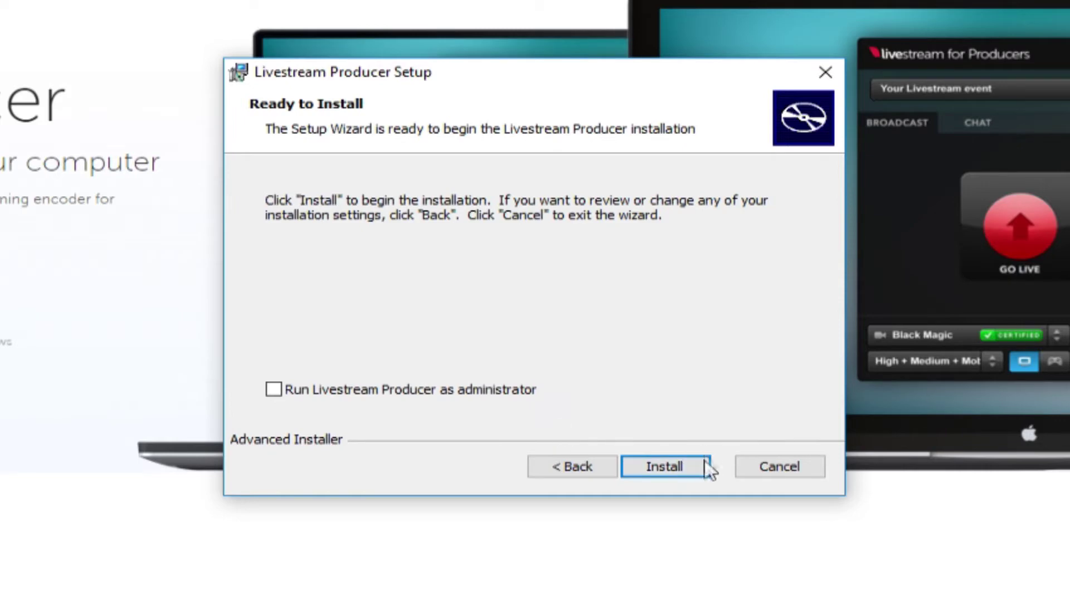
click(680, 465)
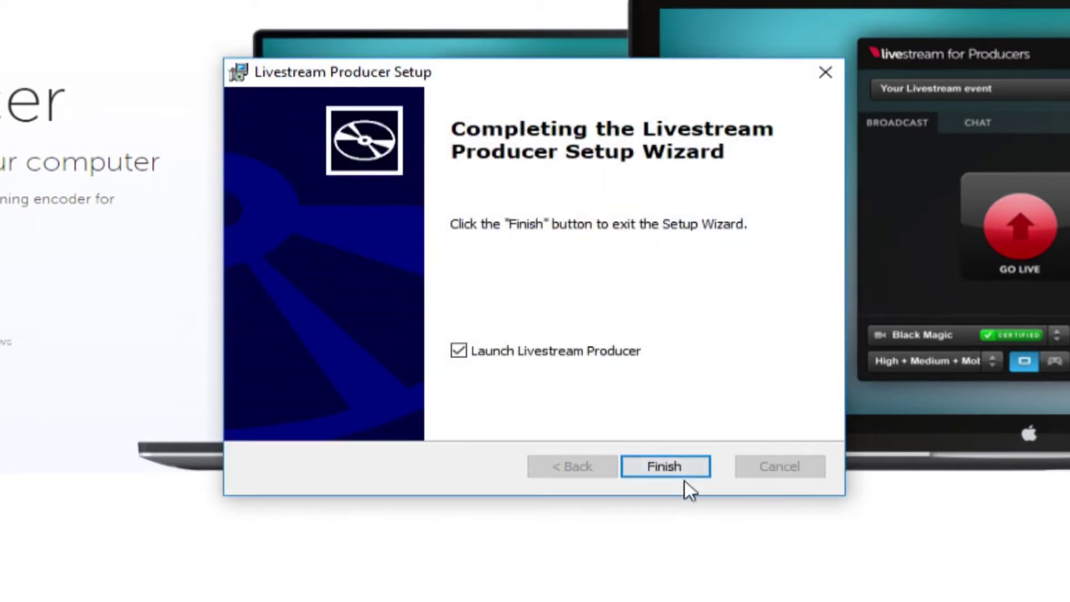
click(678, 465)
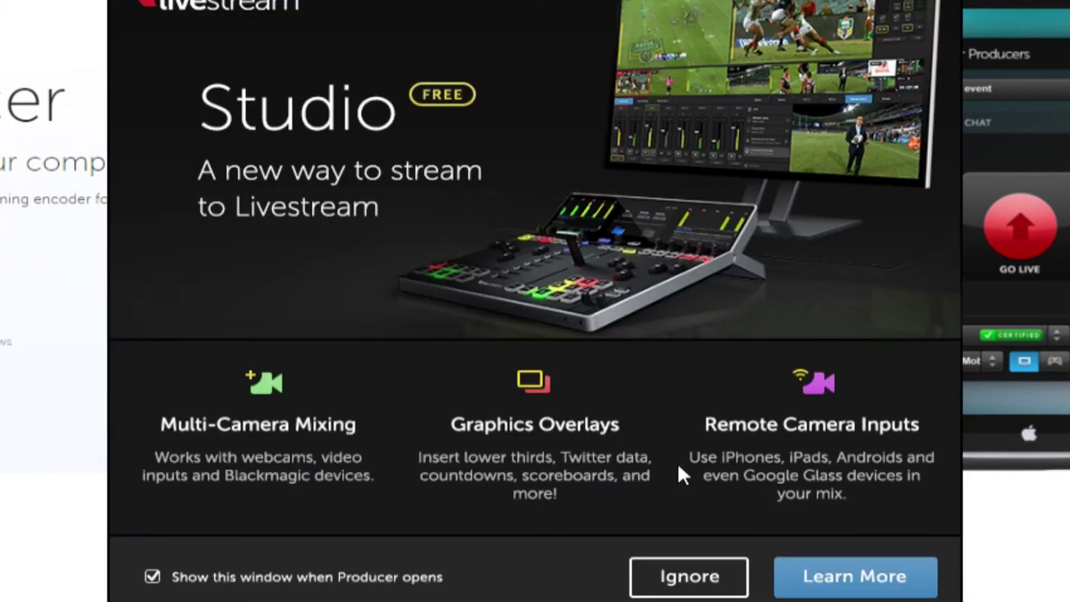
Ignore the Livestream Studio promotion window
click(704, 586)
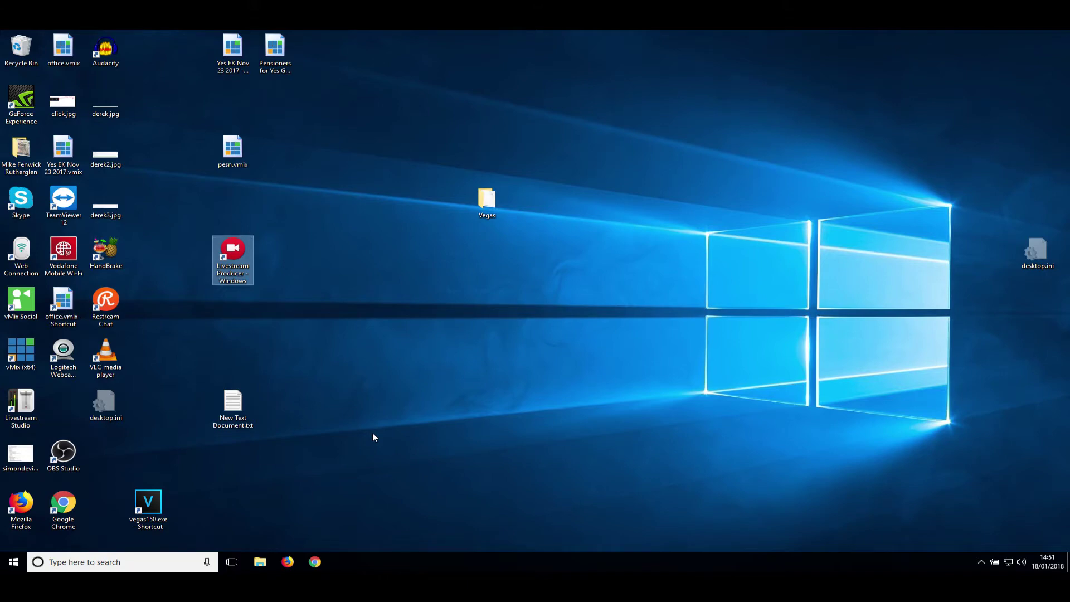
Load speedtest.net in Chrome and run a speed test against the Aspire Technology Solutions server
click(316, 562)
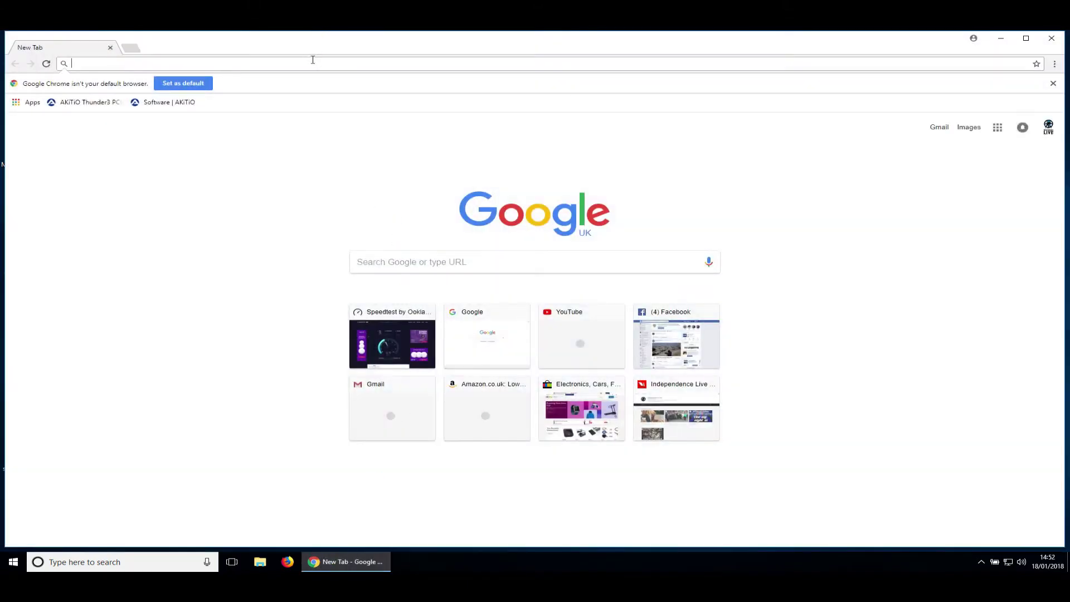
text(speedtes)
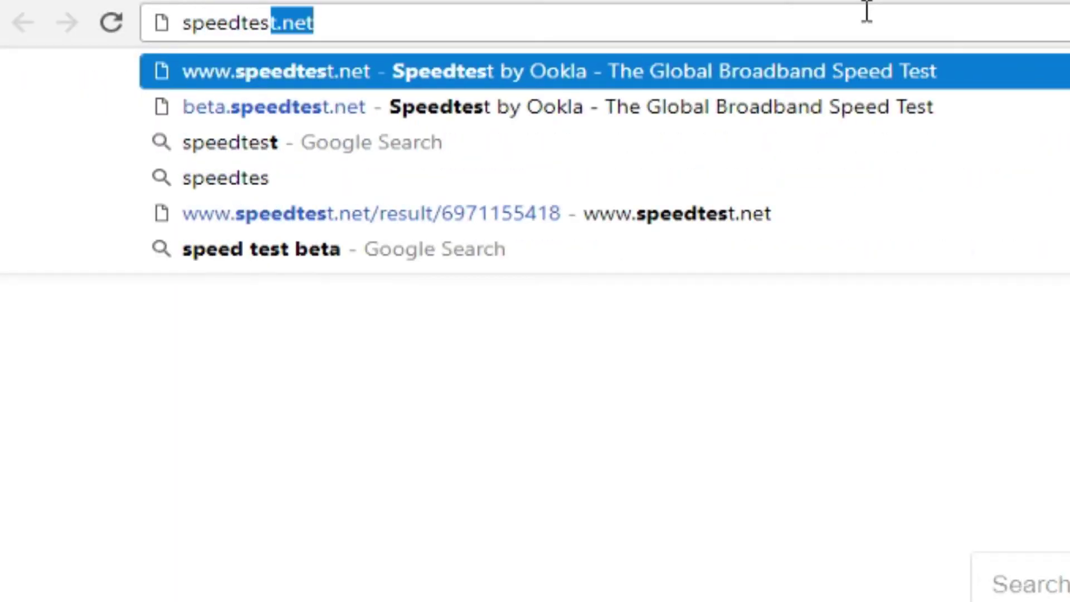
text(t.net)
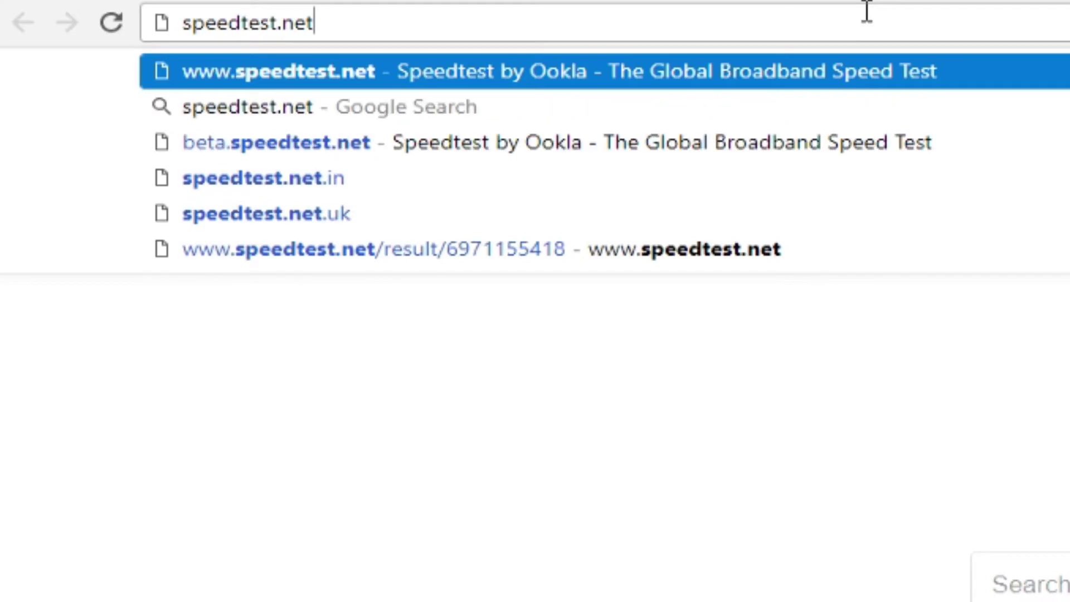
key(Return)
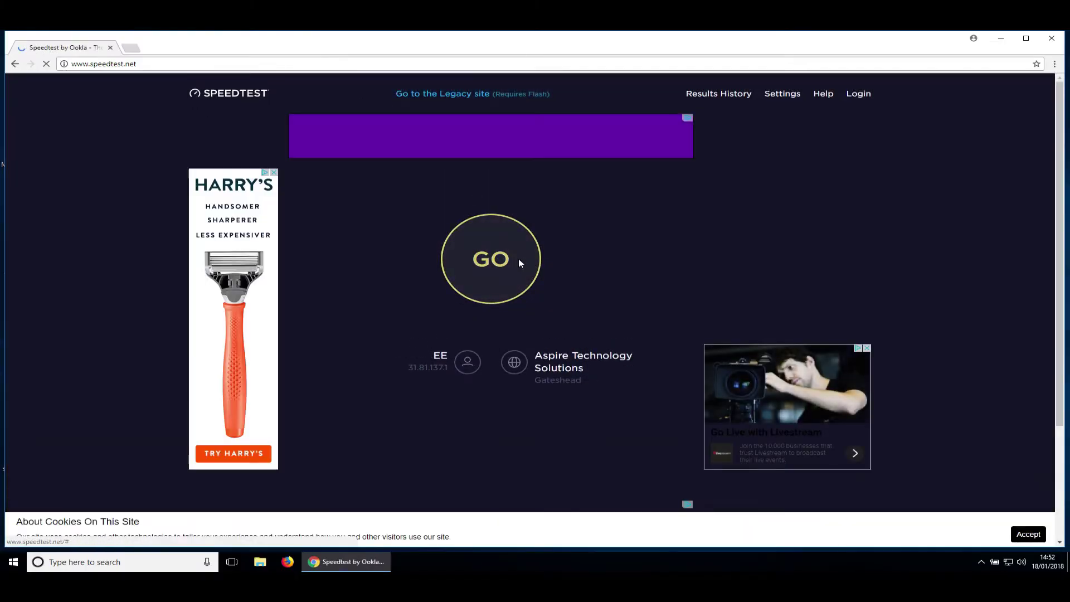
click(519, 261)
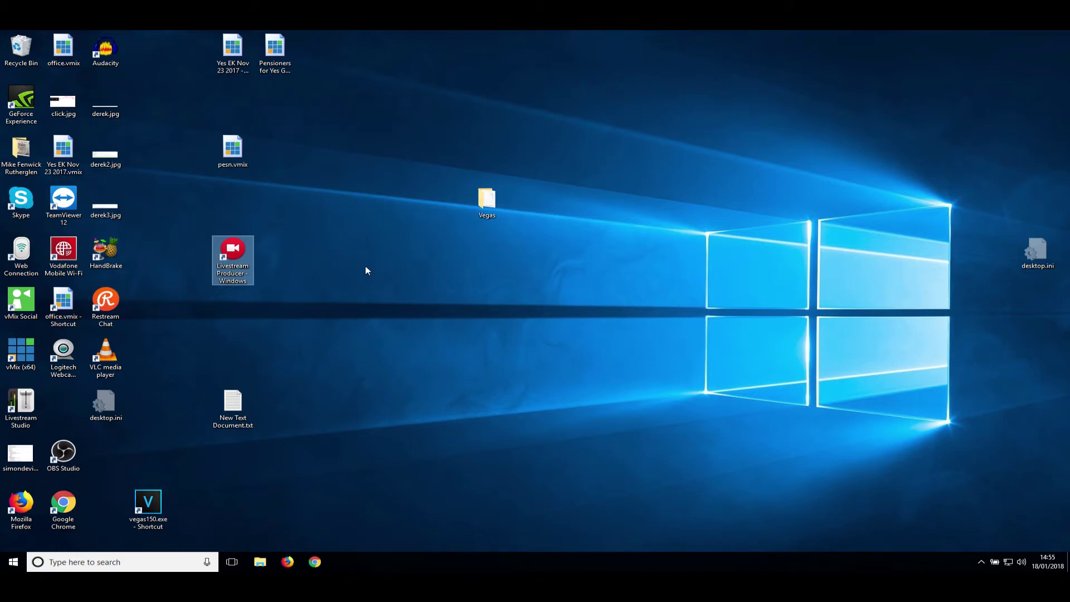
Launch Livestream Producer from its desktop icon, ignore the Studio promo, and log in
double_click(247, 257)
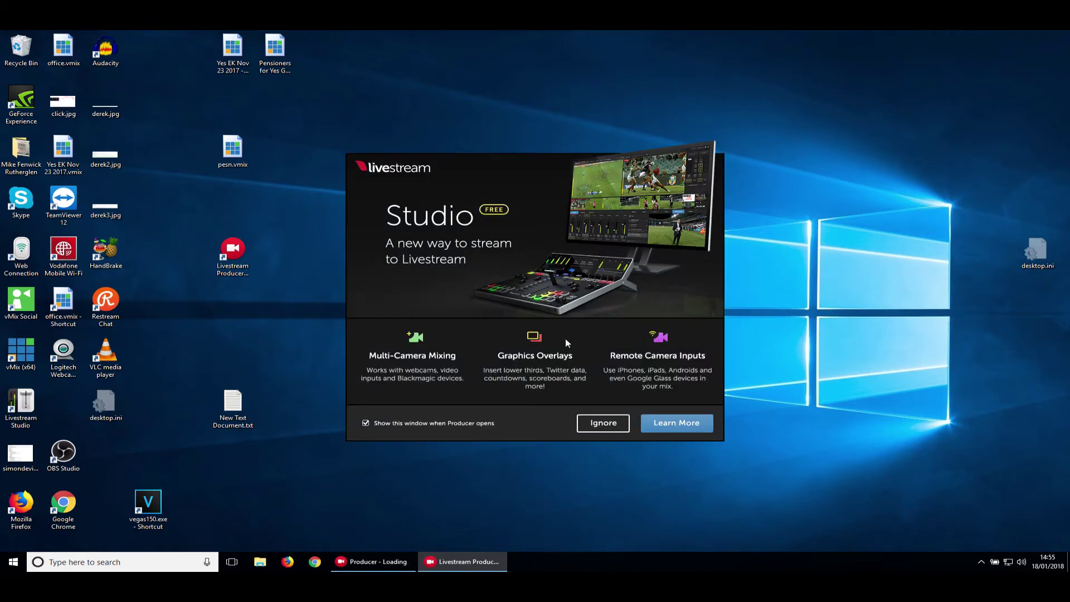
click(616, 424)
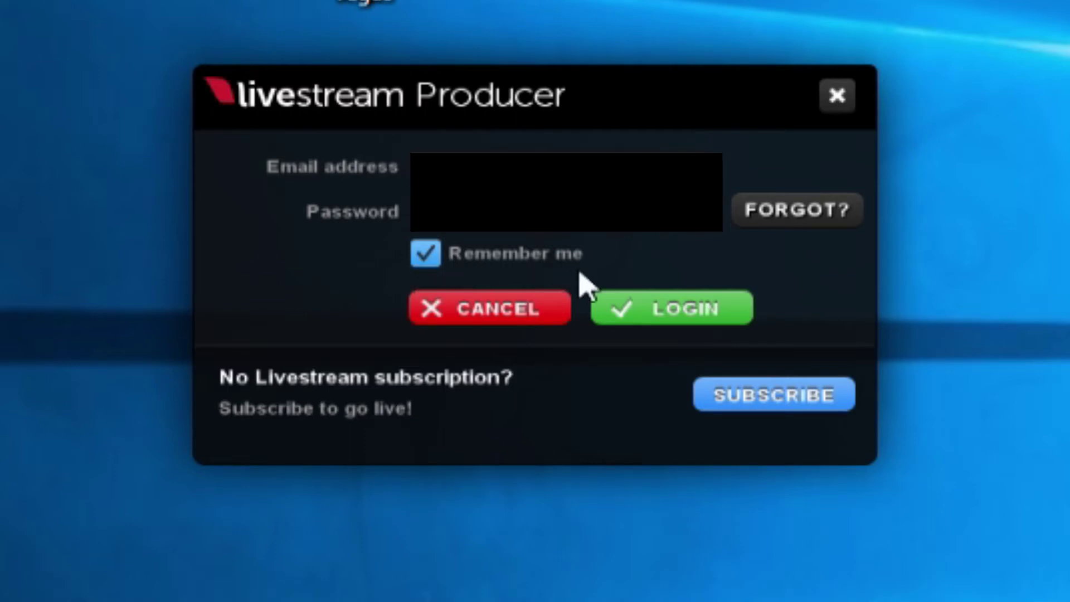
click(693, 317)
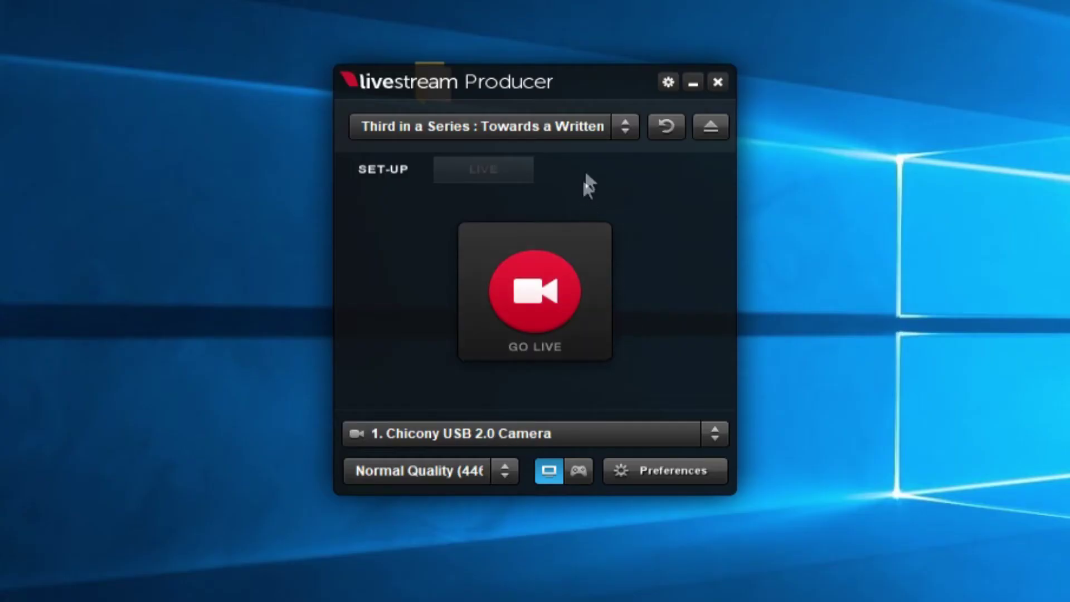
Choose the Preview Only (Time Limit) event, No Camera source and Normal Quality (446Kbps), then open Preferences
click(620, 129)
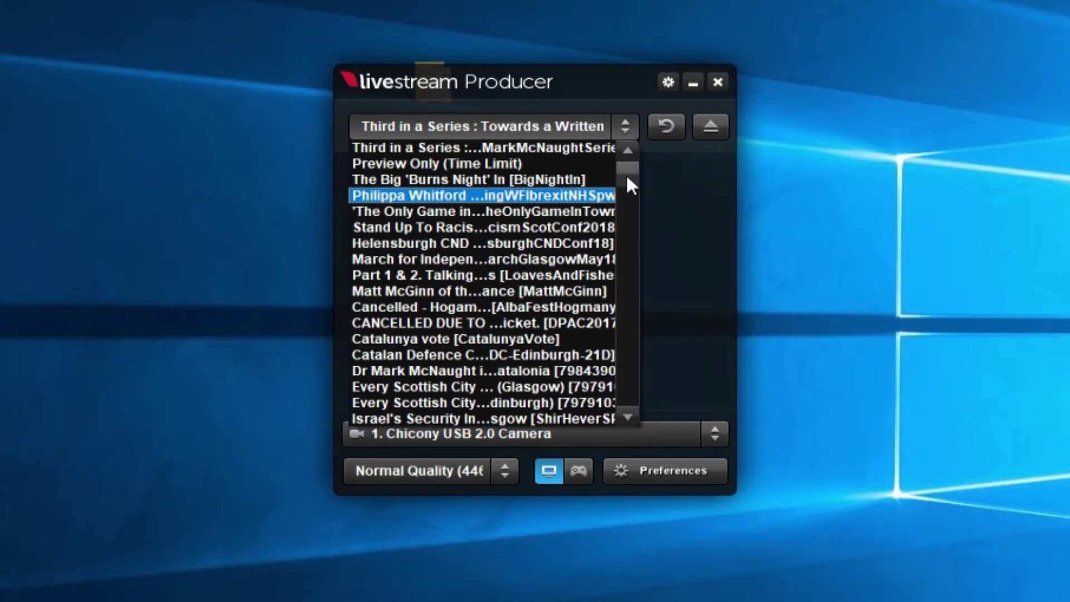
click(519, 163)
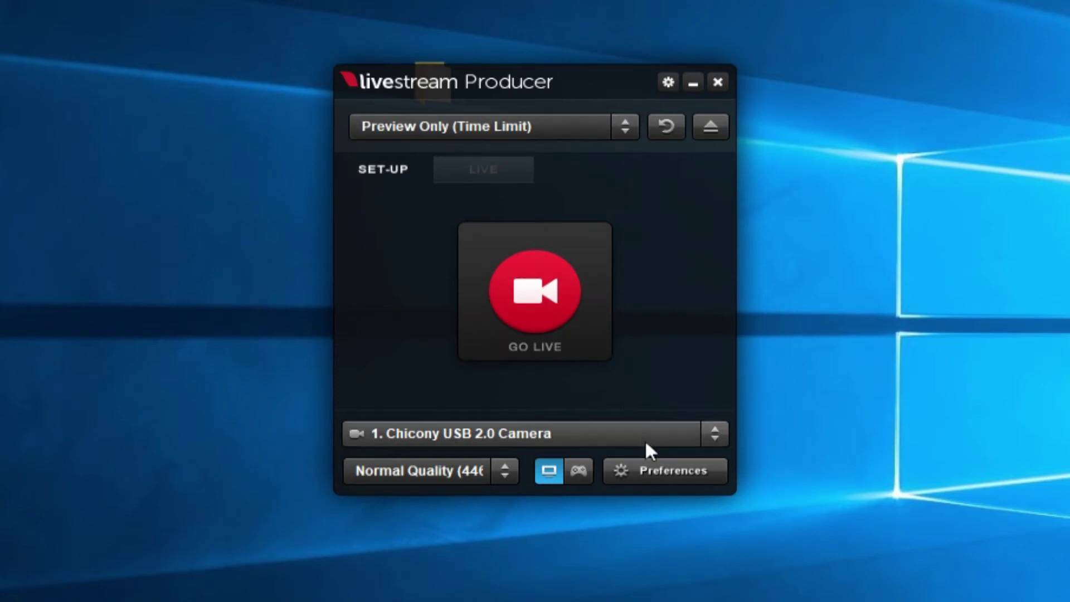
click(705, 433)
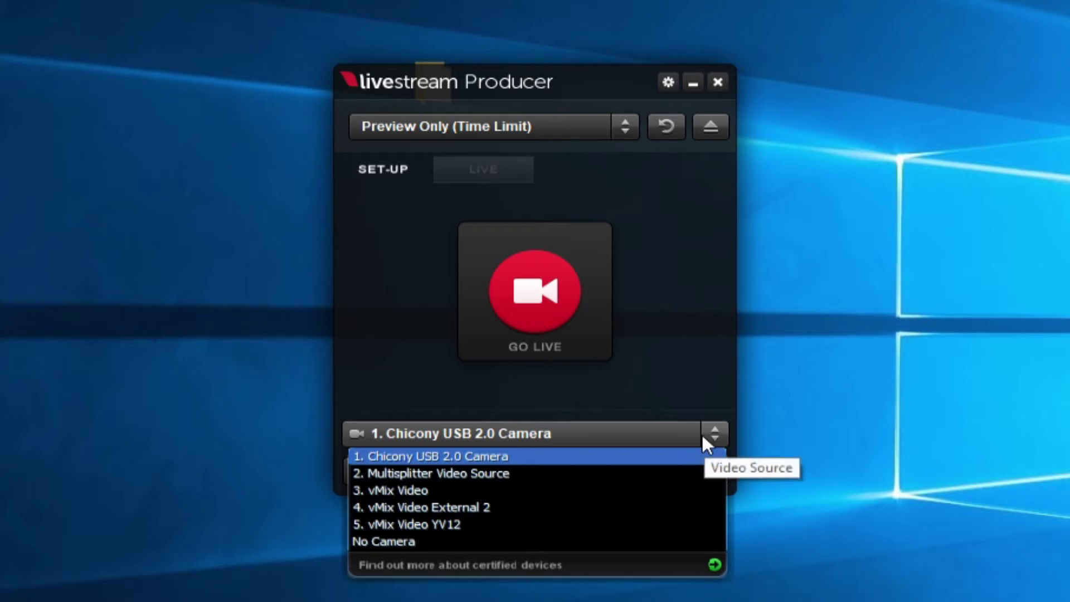
click(580, 540)
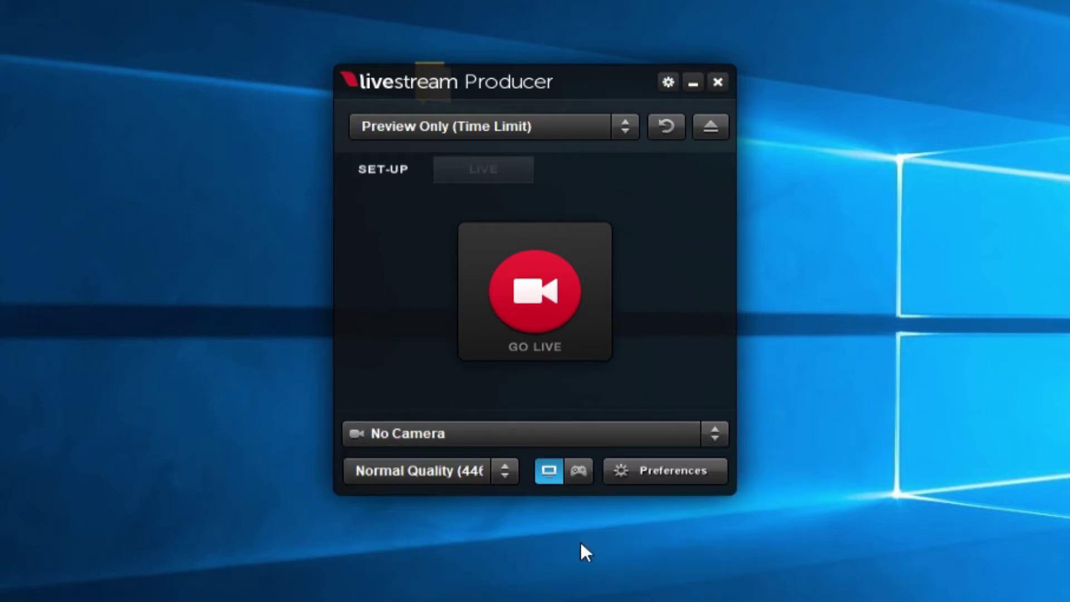
click(518, 470)
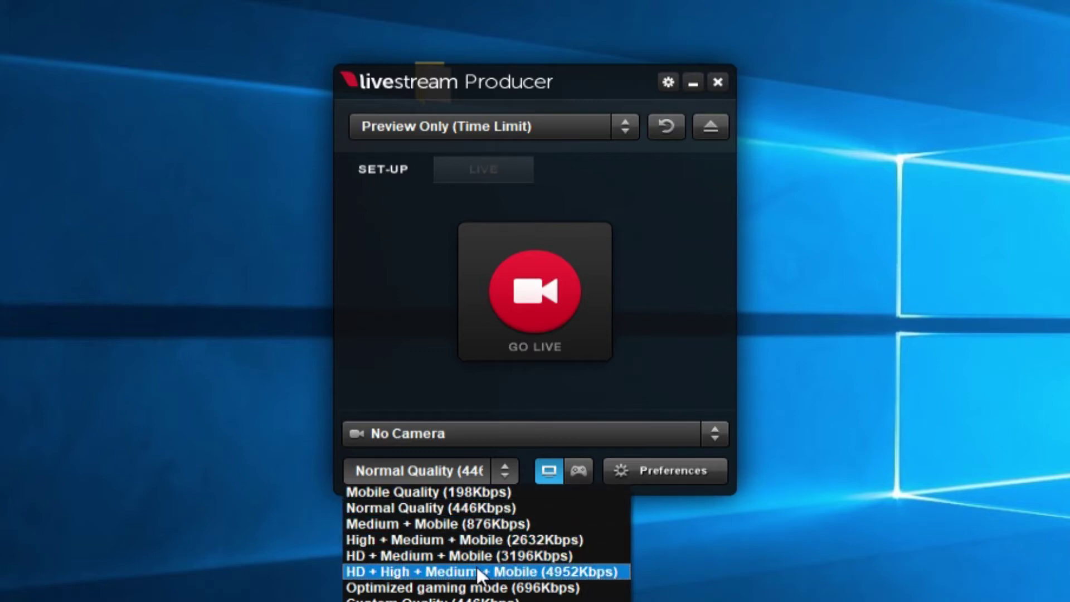
click(487, 513)
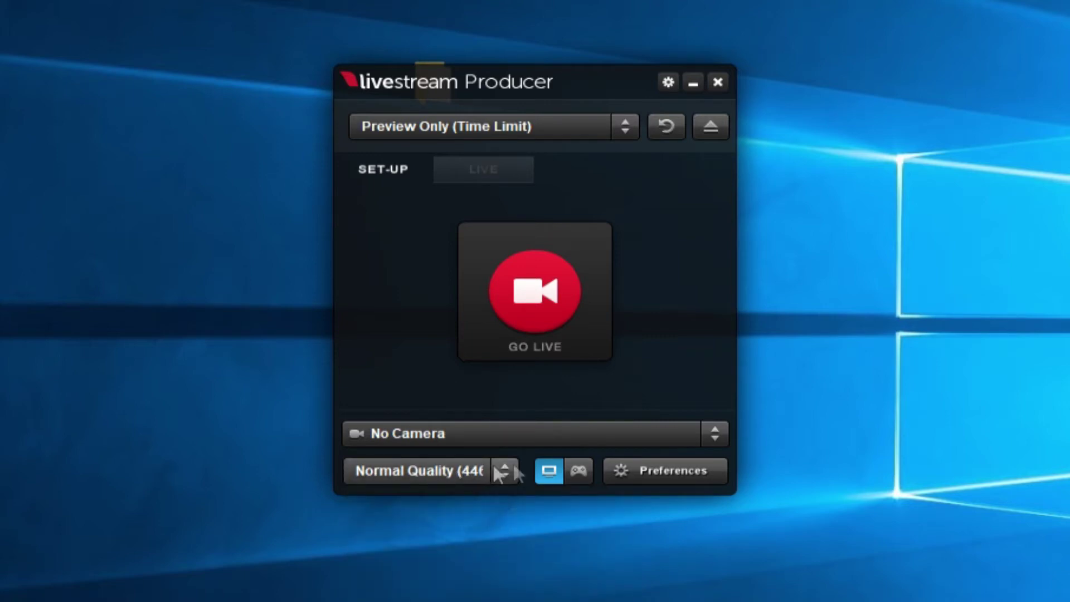
click(661, 470)
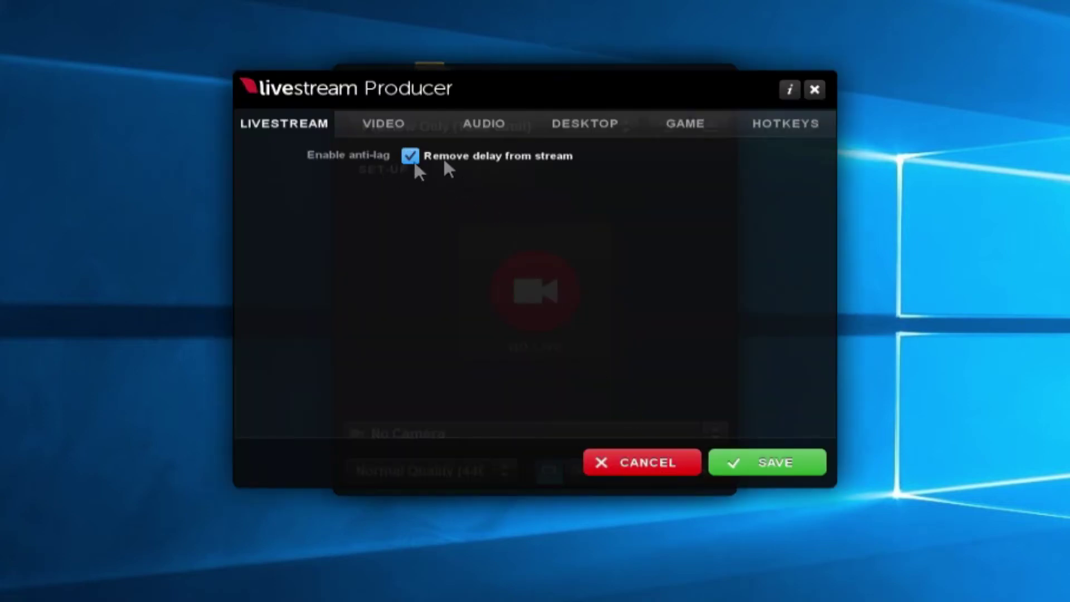
Show the Video preferences: H.264 Advanced, 512×288 at 16:9, 350 kbps bitrate
click(405, 128)
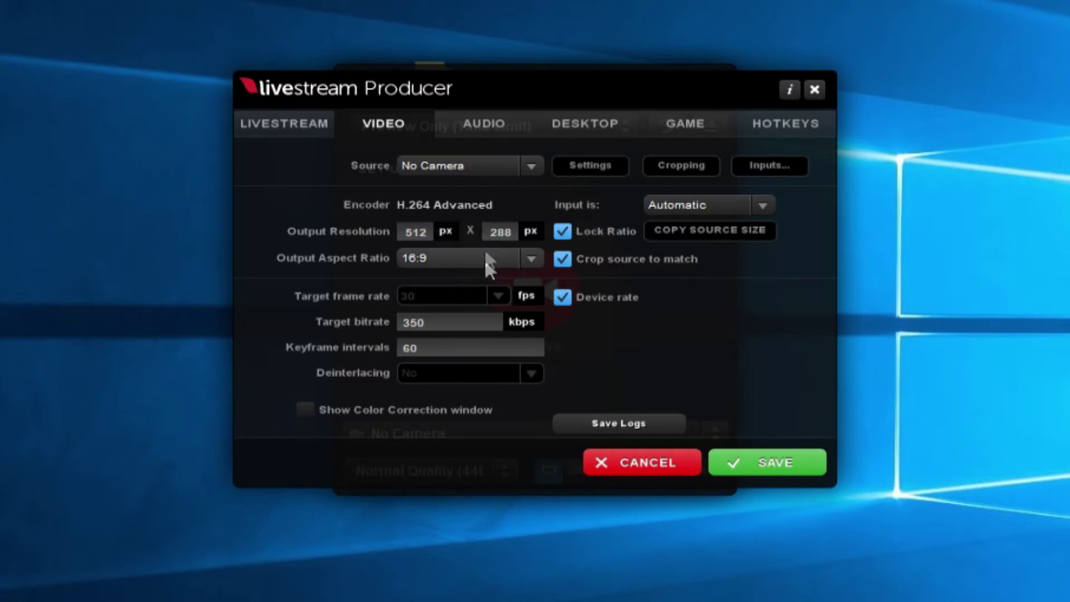
On the Desktop tab, uncheck Show mouse and Highlight mouse, then choose the recording save location
click(589, 125)
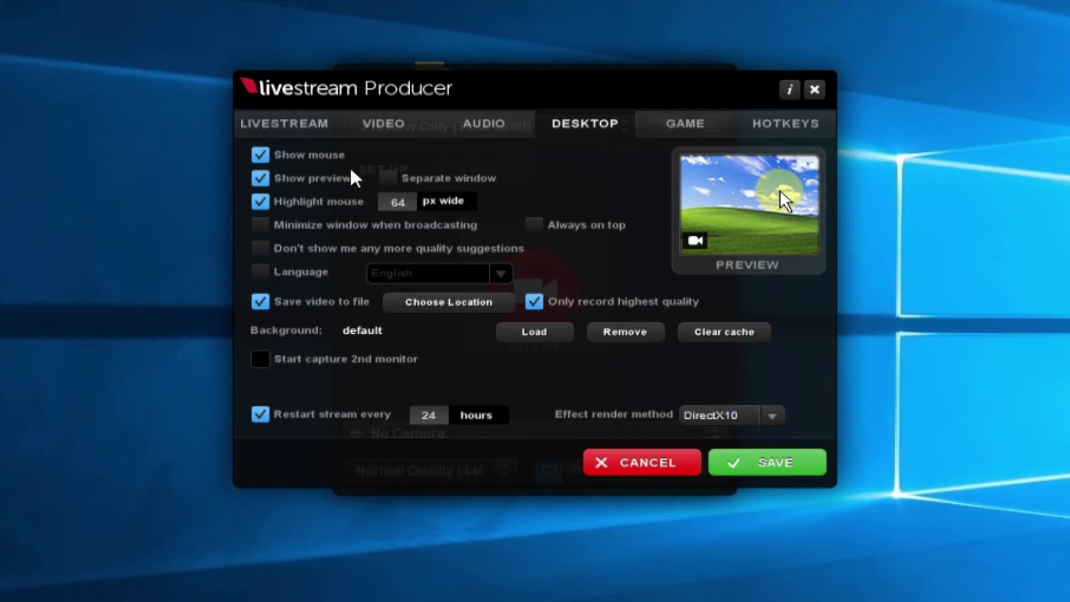
click(259, 155)
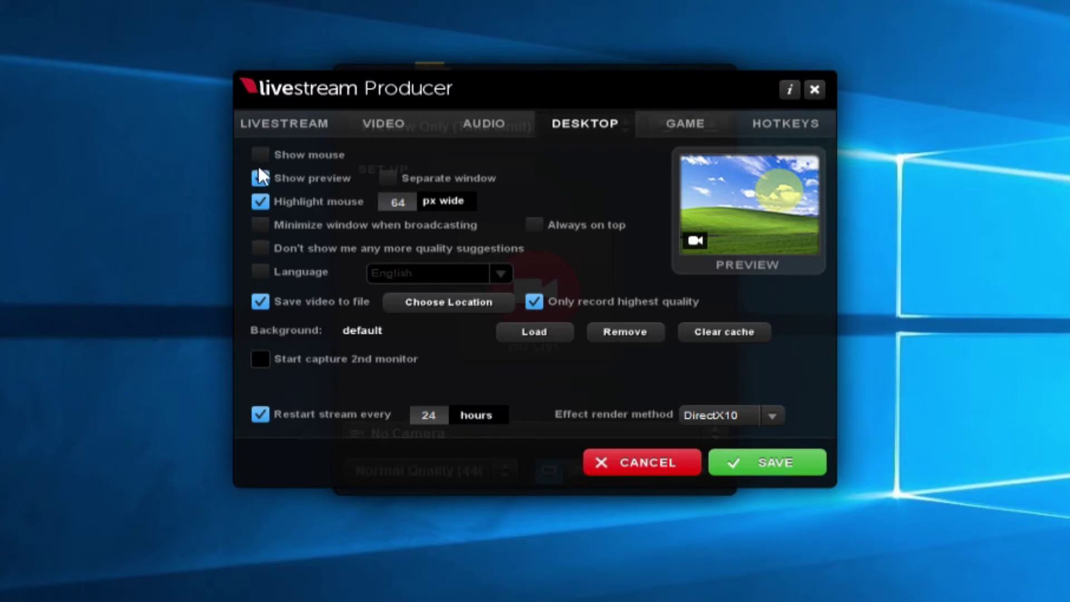
click(260, 201)
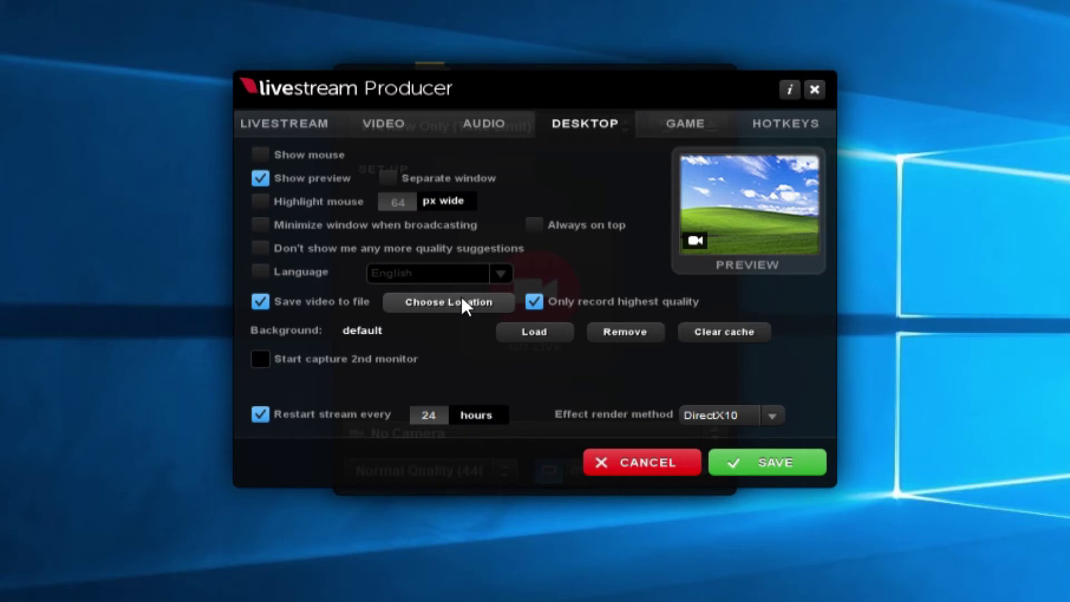
click(440, 310)
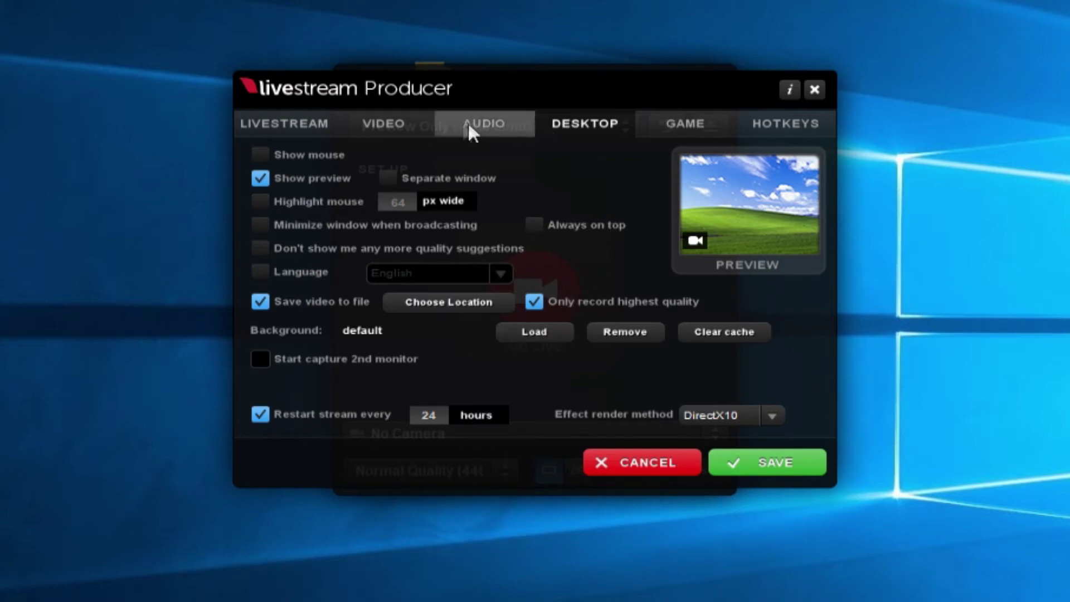
In the Audio tab's mixer, set Microphone (H6) as the source, remove an added Speakers' Audio row, and close it
click(485, 126)
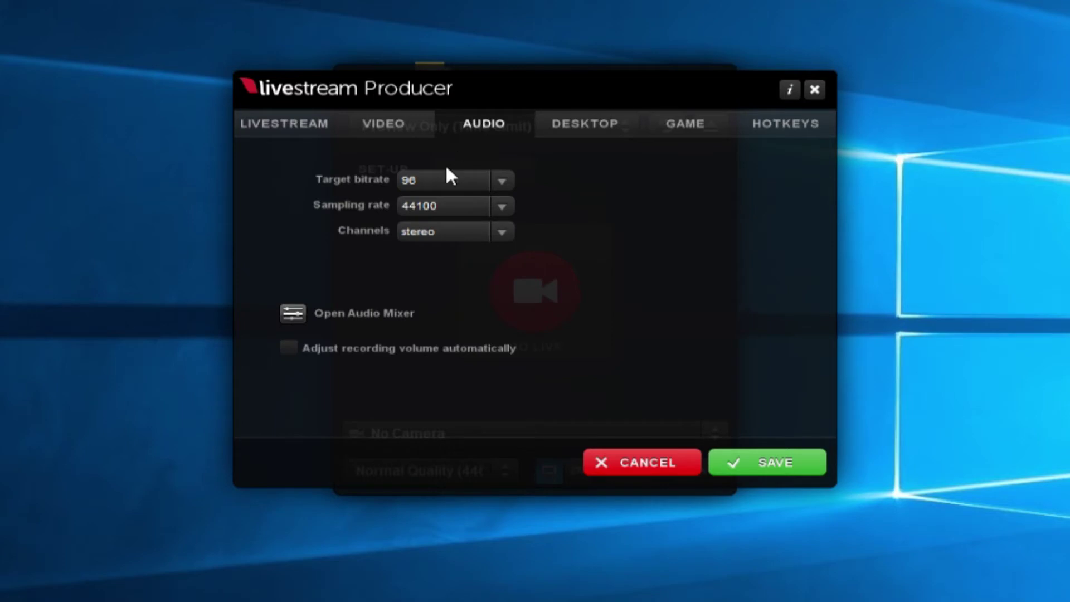
click(293, 315)
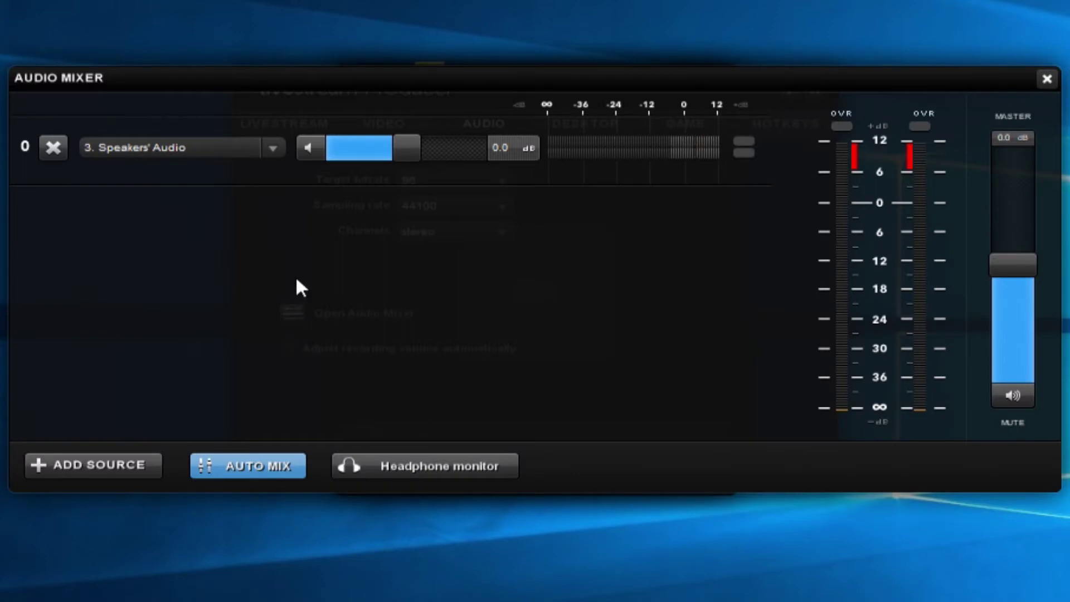
click(267, 147)
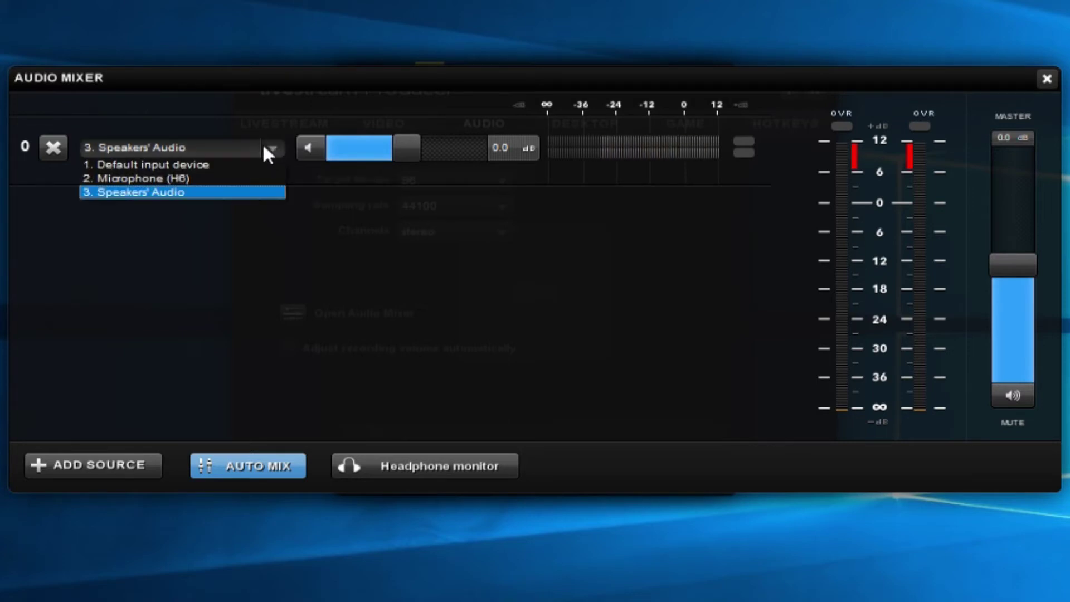
click(252, 178)
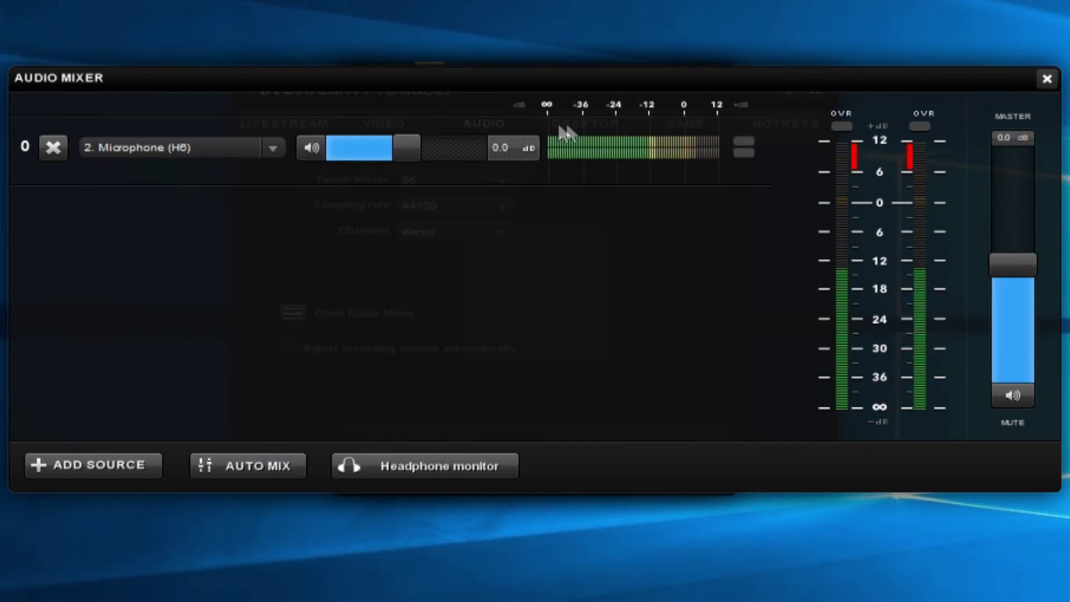
click(275, 146)
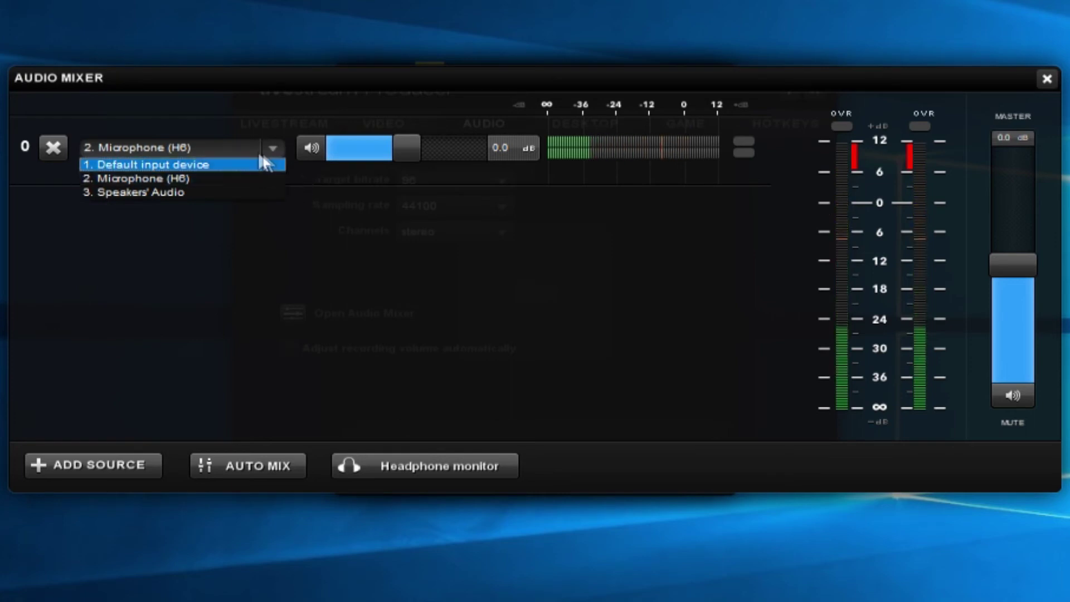
click(341, 208)
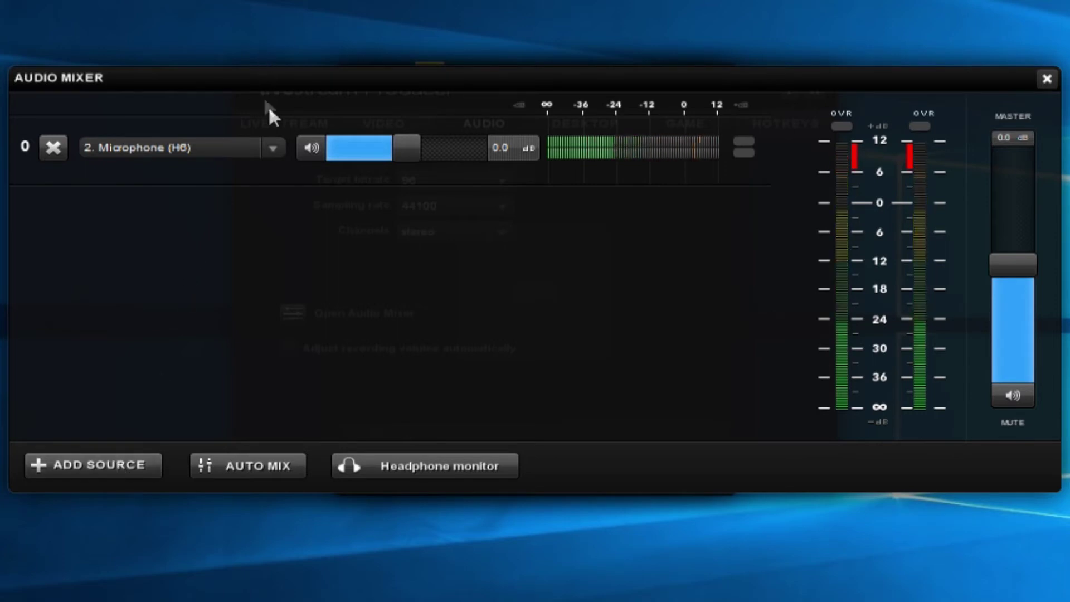
click(132, 454)
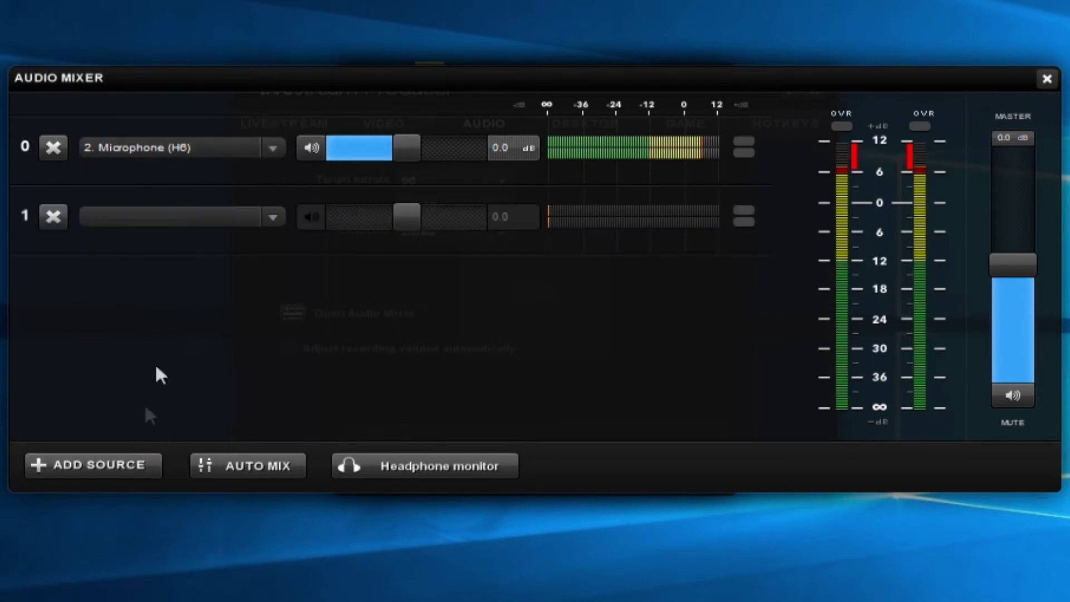
click(273, 218)
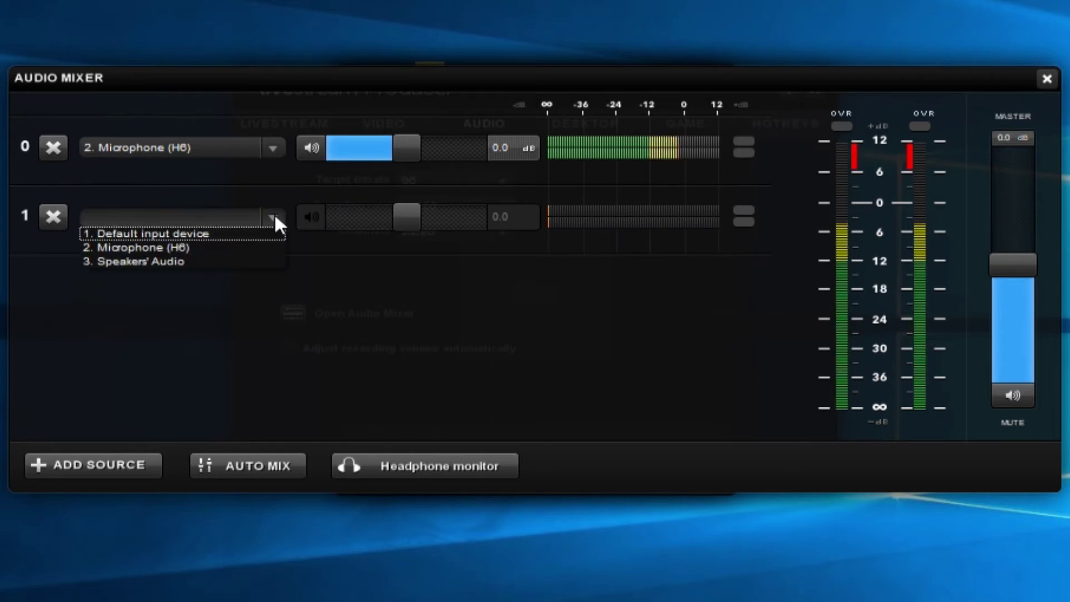
click(235, 260)
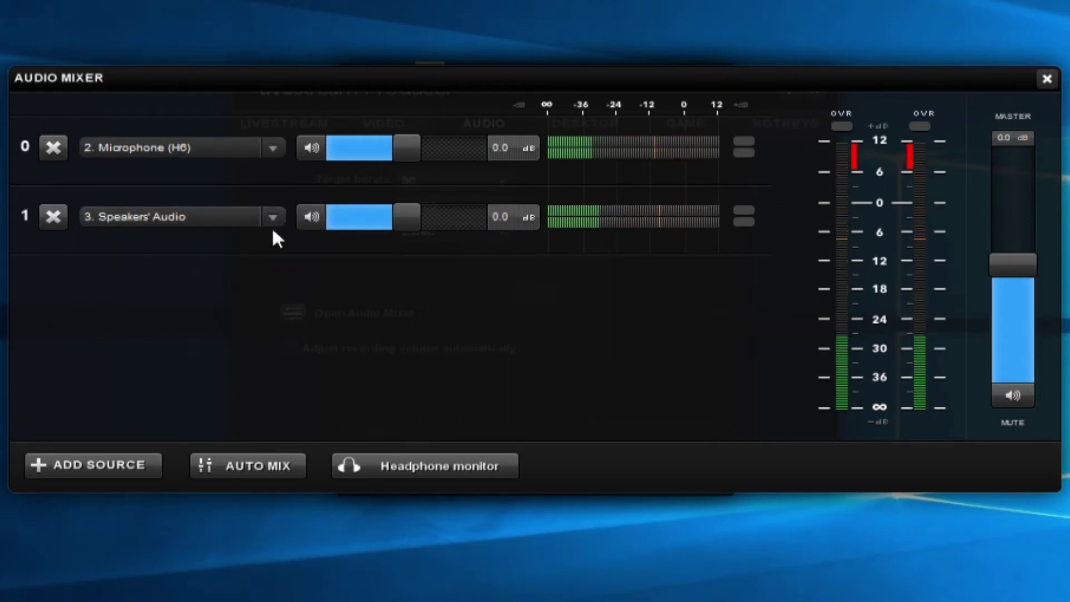
click(58, 207)
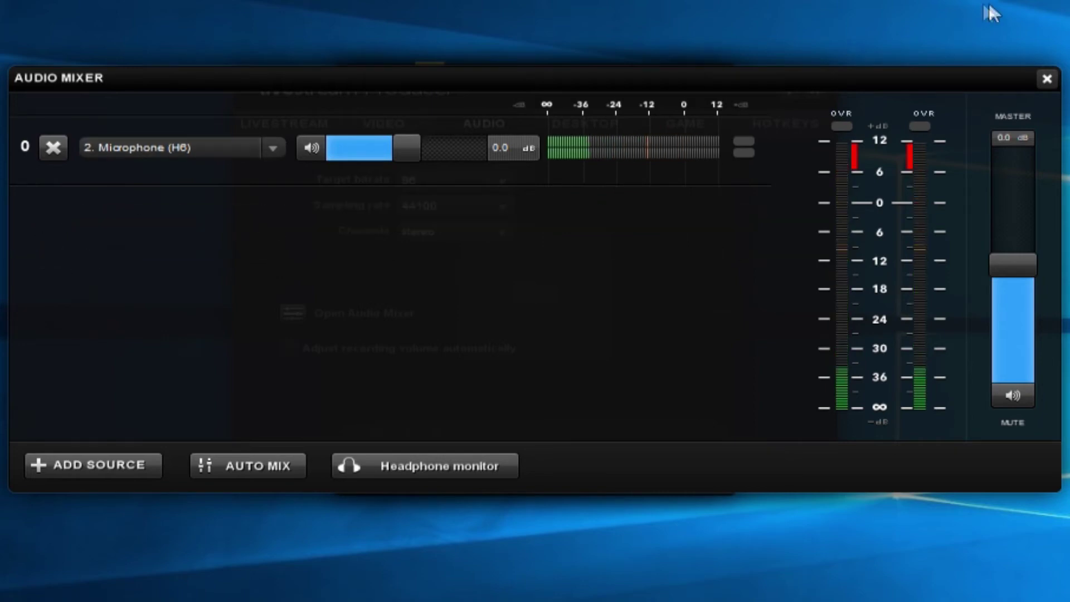
click(1048, 80)
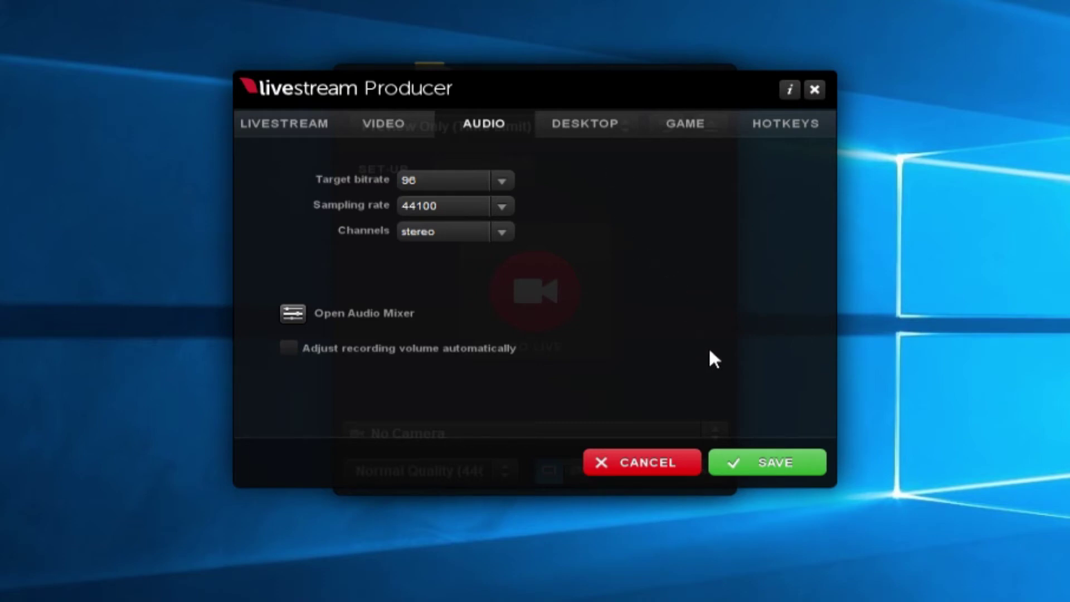
Save the audio settings so the Preferences close
click(775, 471)
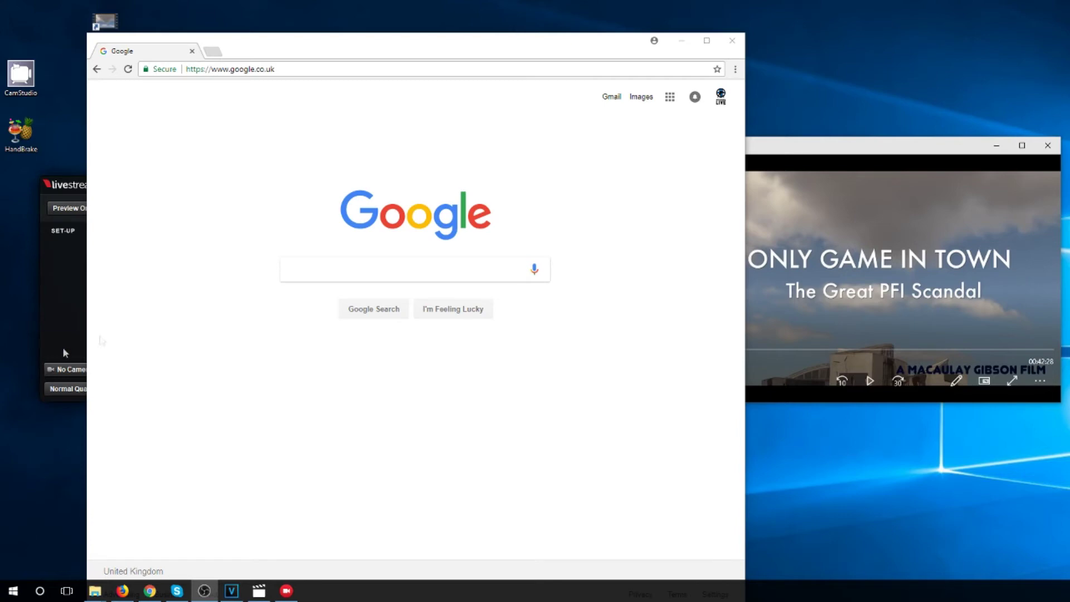
Run a speedtest.net test in Chrome: 38 ms ping, 19.04 Mbps down, 21.13 Mbps up
click(282, 81)
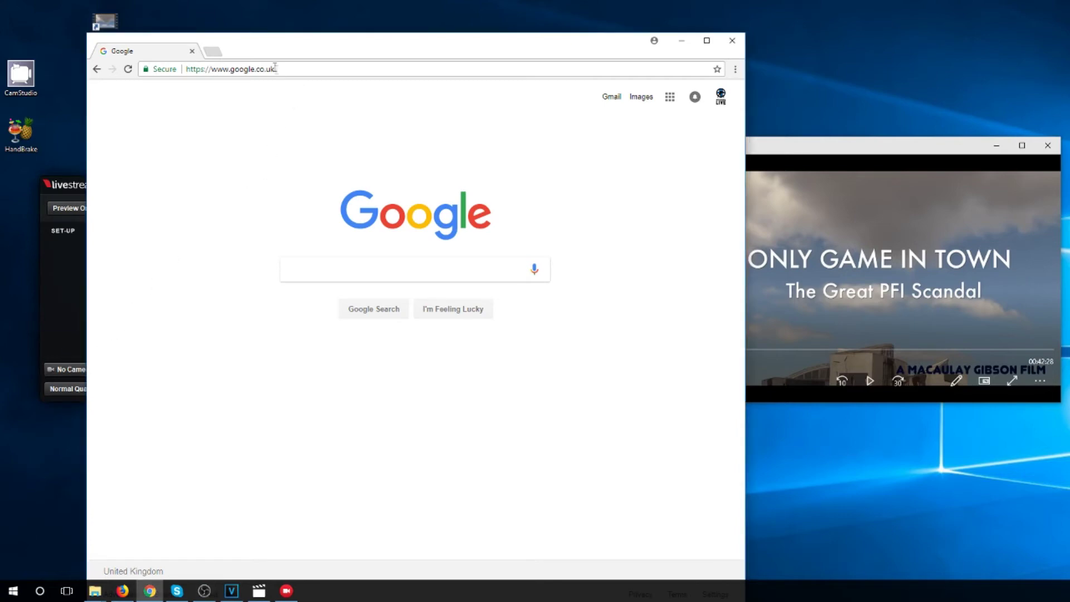
click(270, 69)
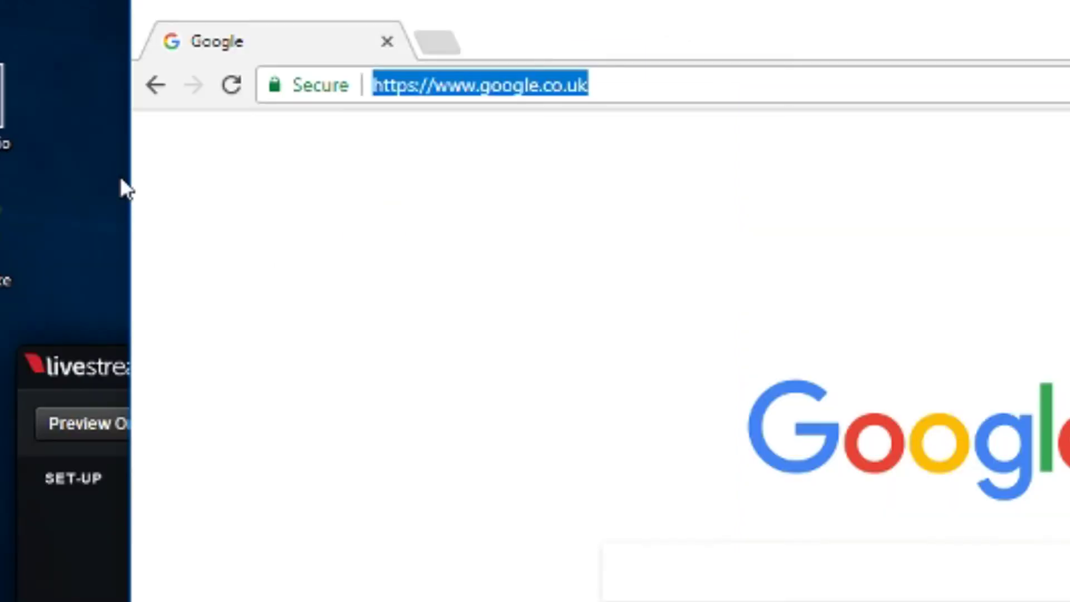
text(sp)
key(Return)
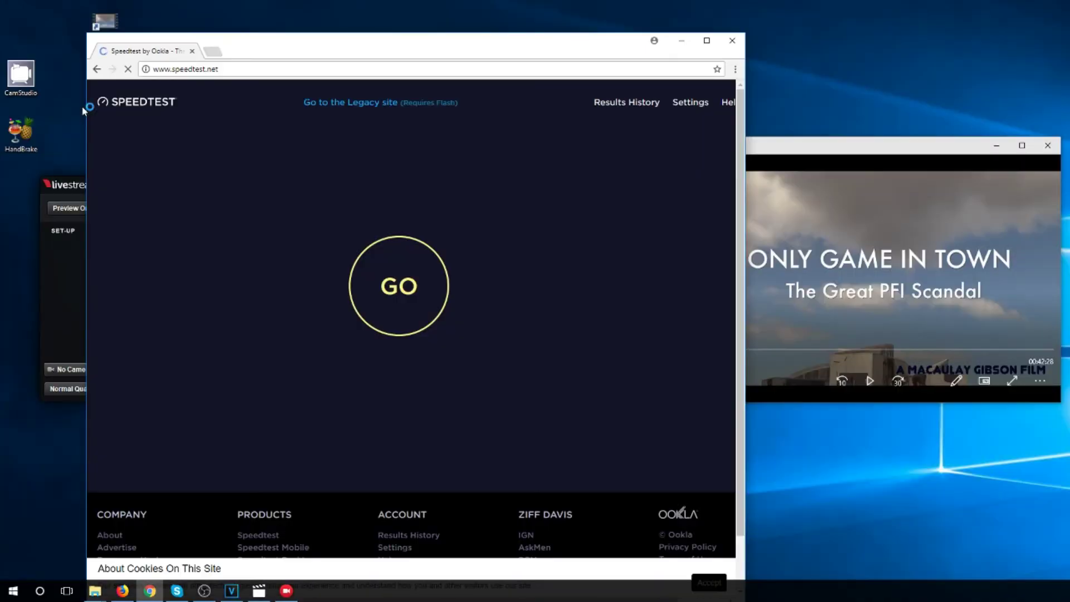
click(405, 273)
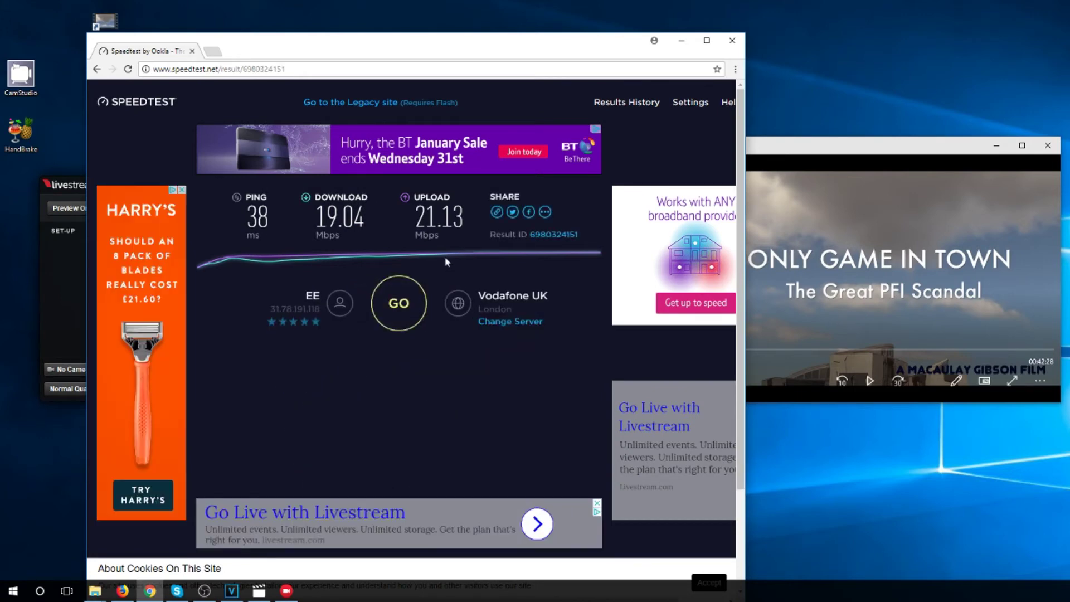
click(681, 104)
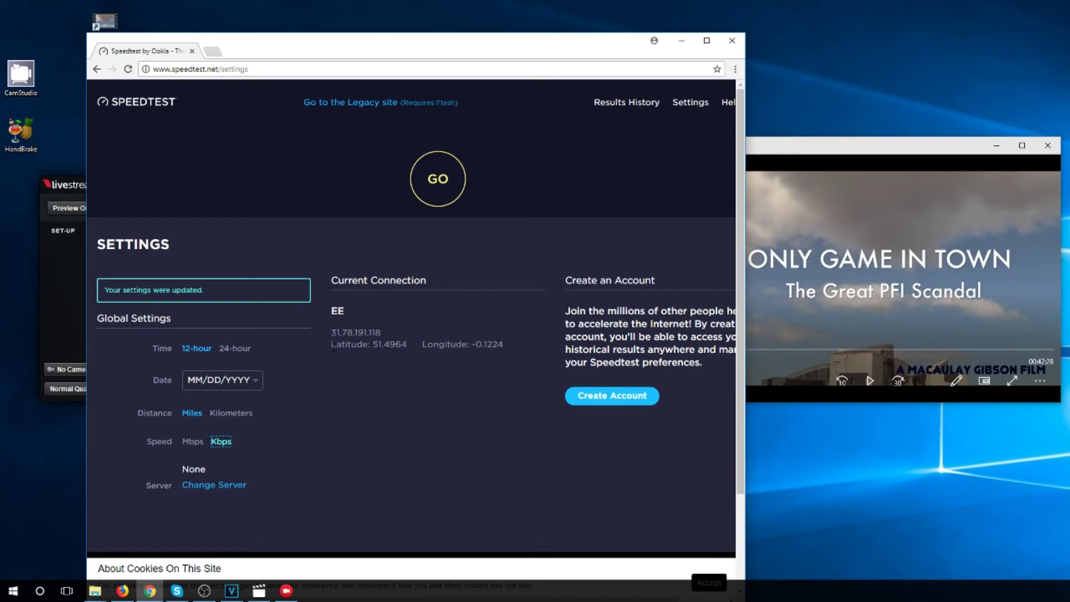
Browse the Results History of individual speed tests, then minimize Chrome
click(628, 108)
scroll(438, 354, down, 10)
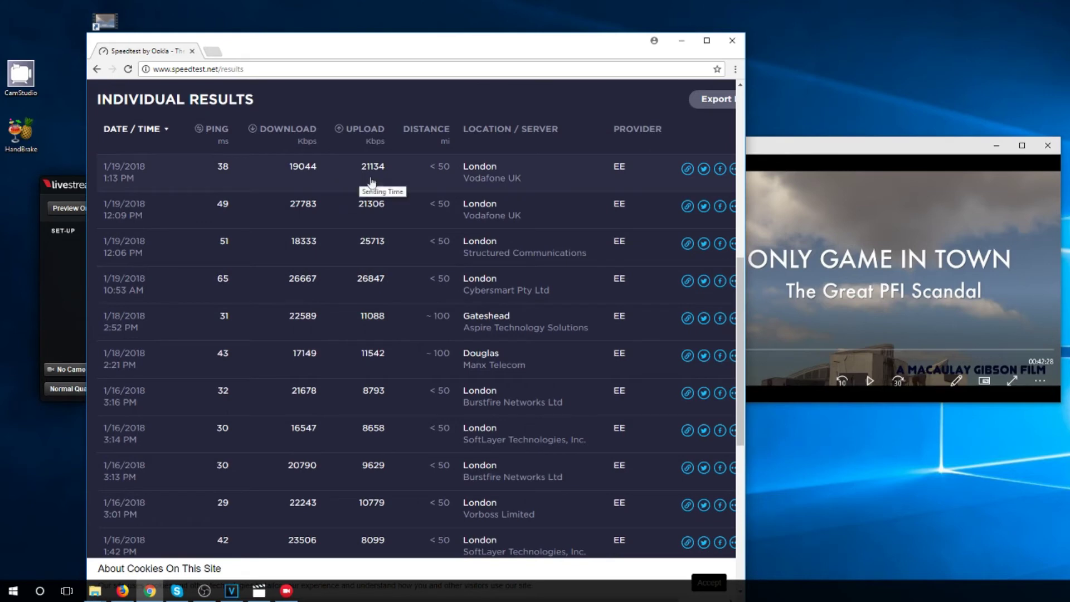
scroll(406, 195, up, 3)
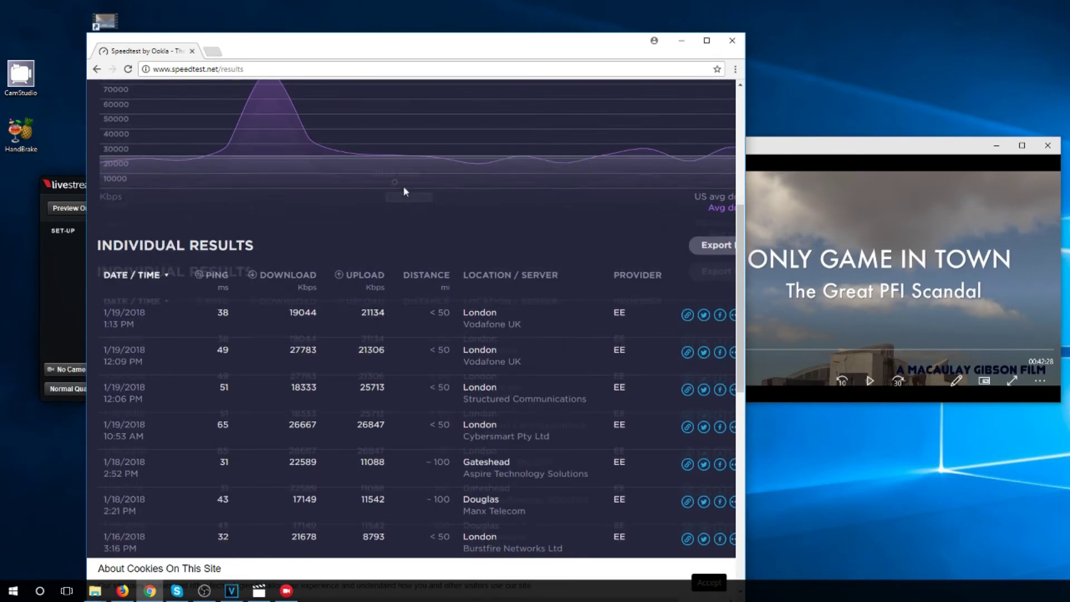
click(684, 42)
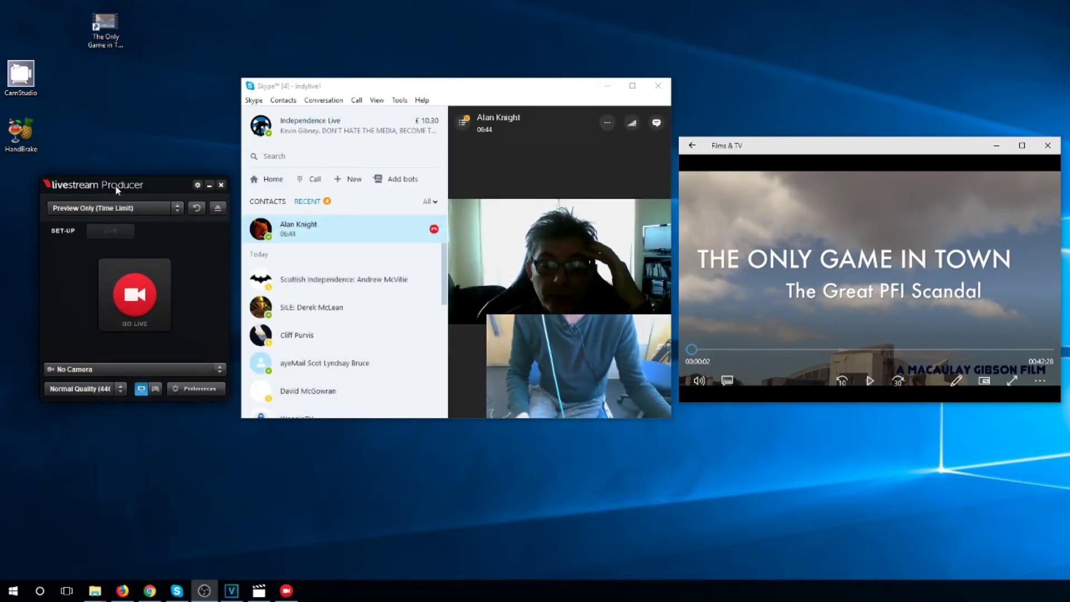
mouse_move(471, 121)
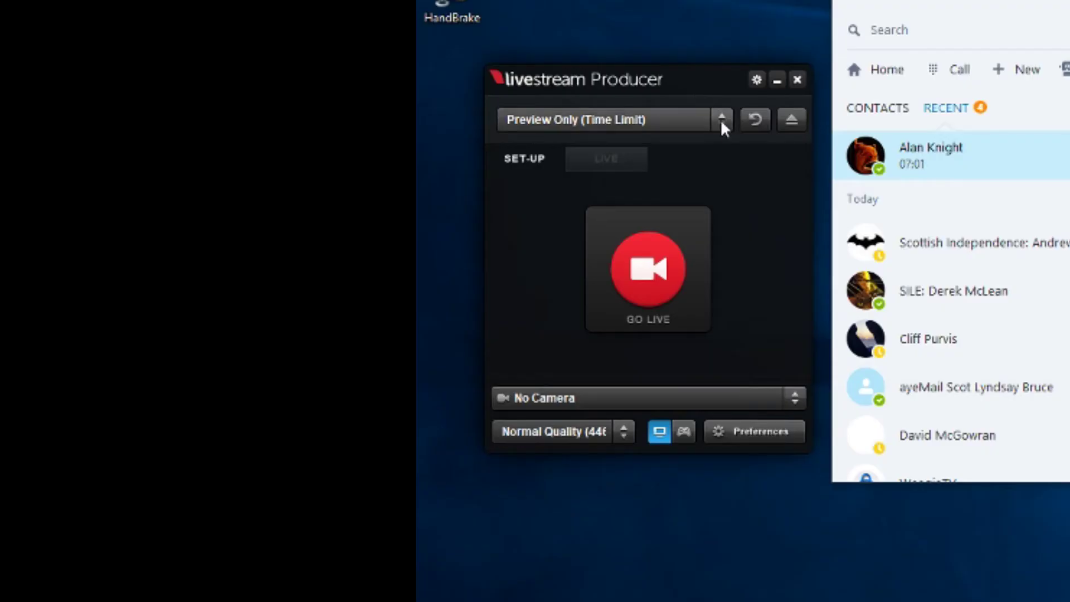
click(178, 208)
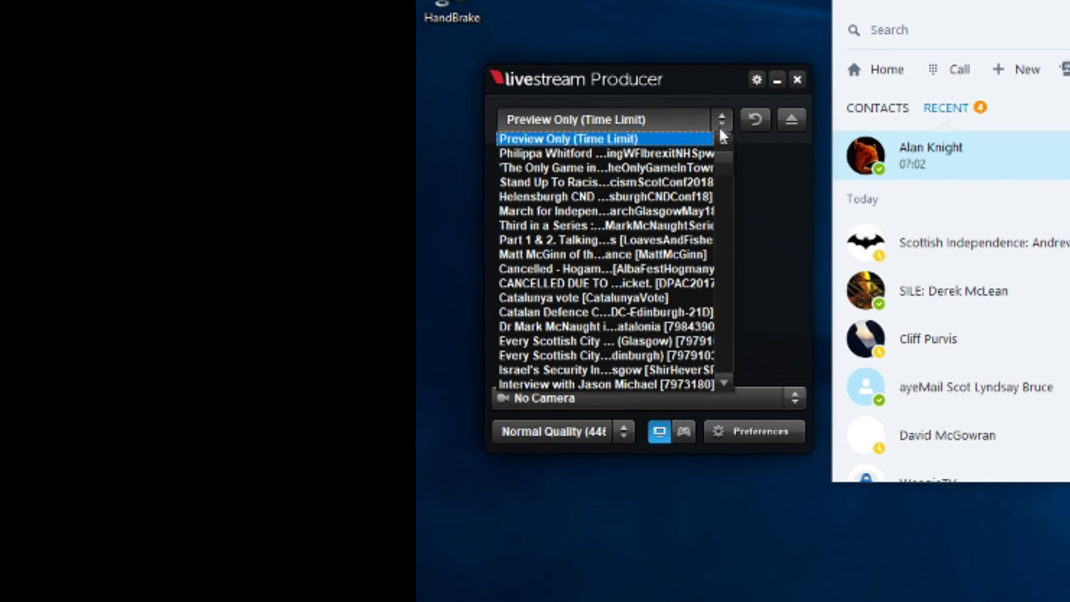
click(706, 134)
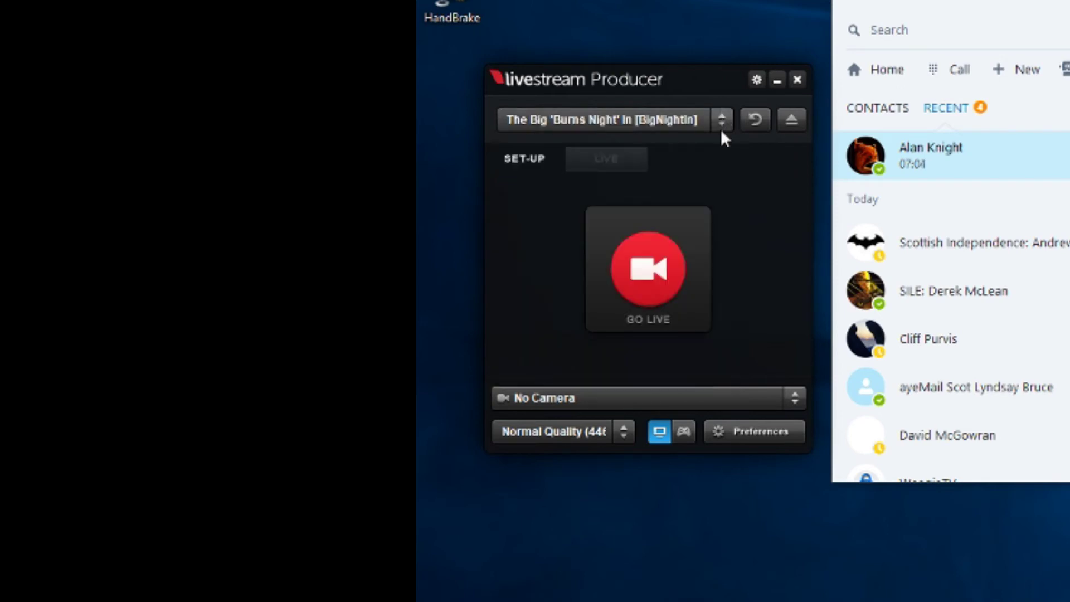
click(721, 119)
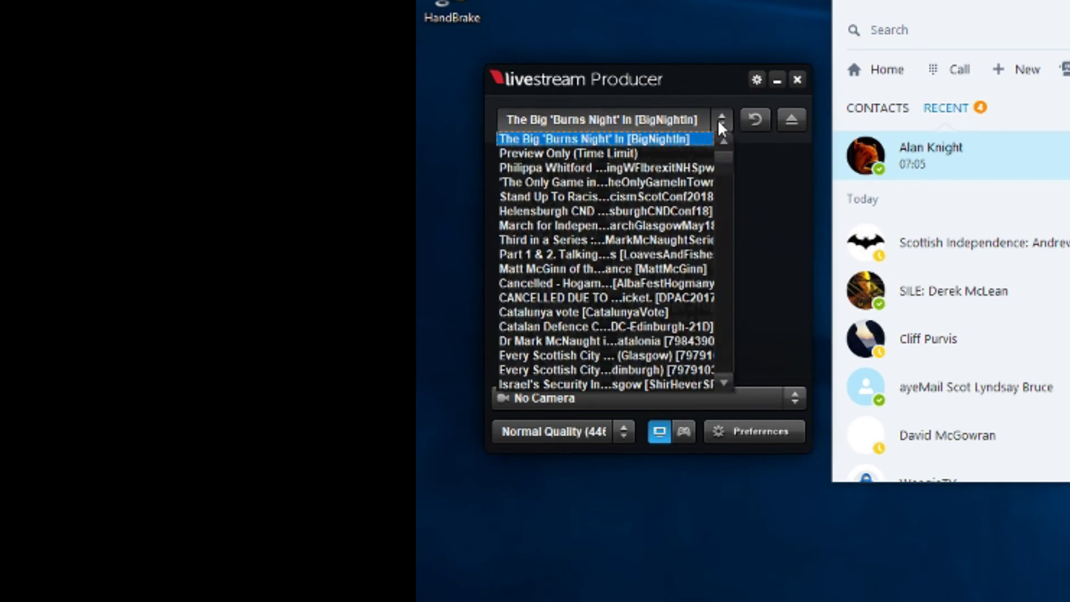
click(686, 152)
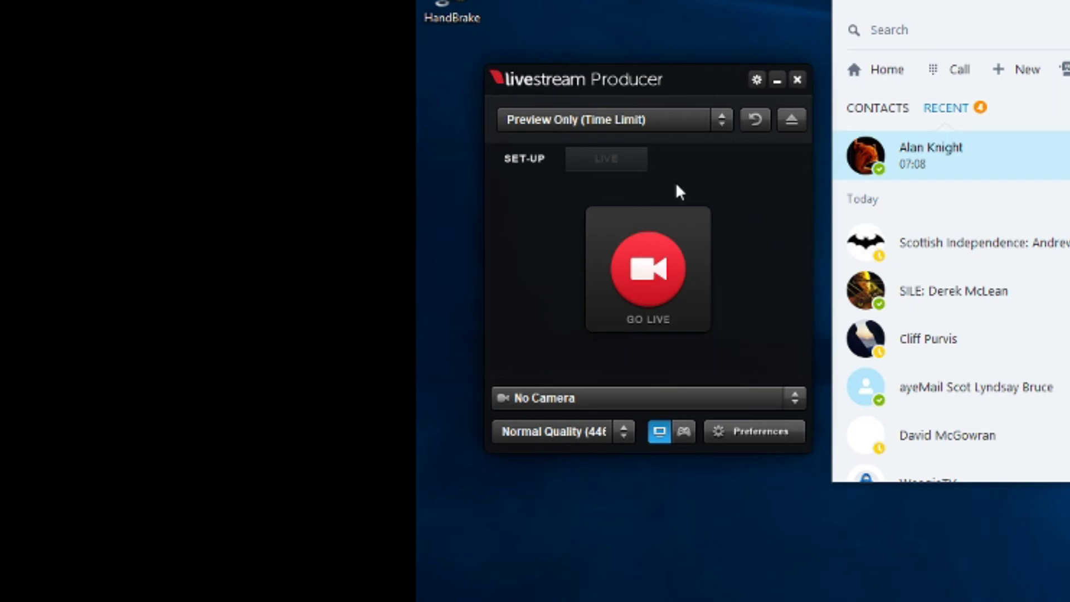
Start the preview broadcast, split the Skype call into its own window, and minimize main Skype
click(664, 261)
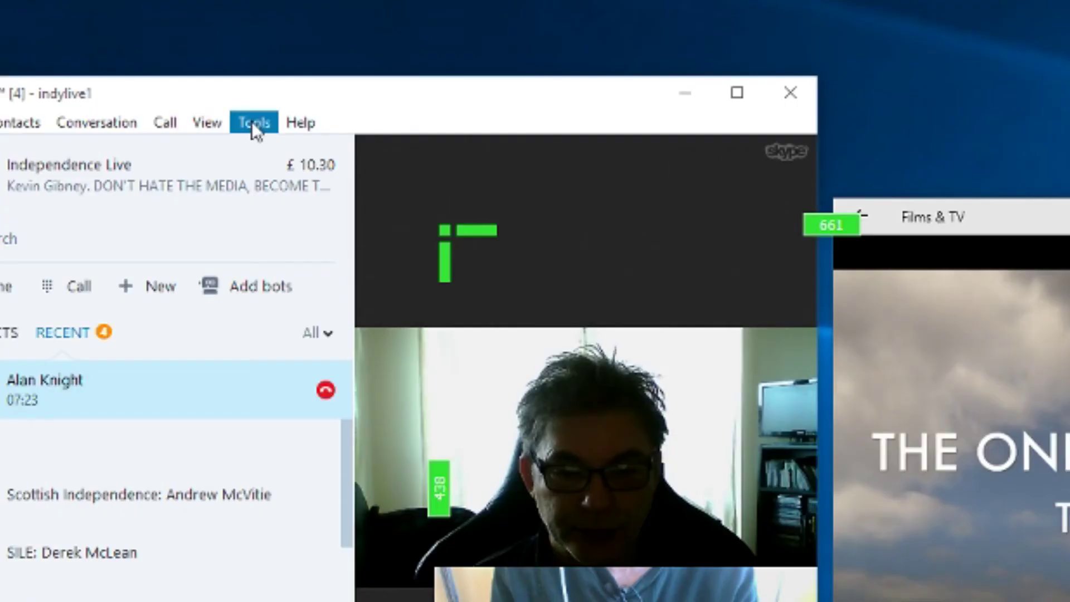
click(398, 101)
mouse_move(229, 127)
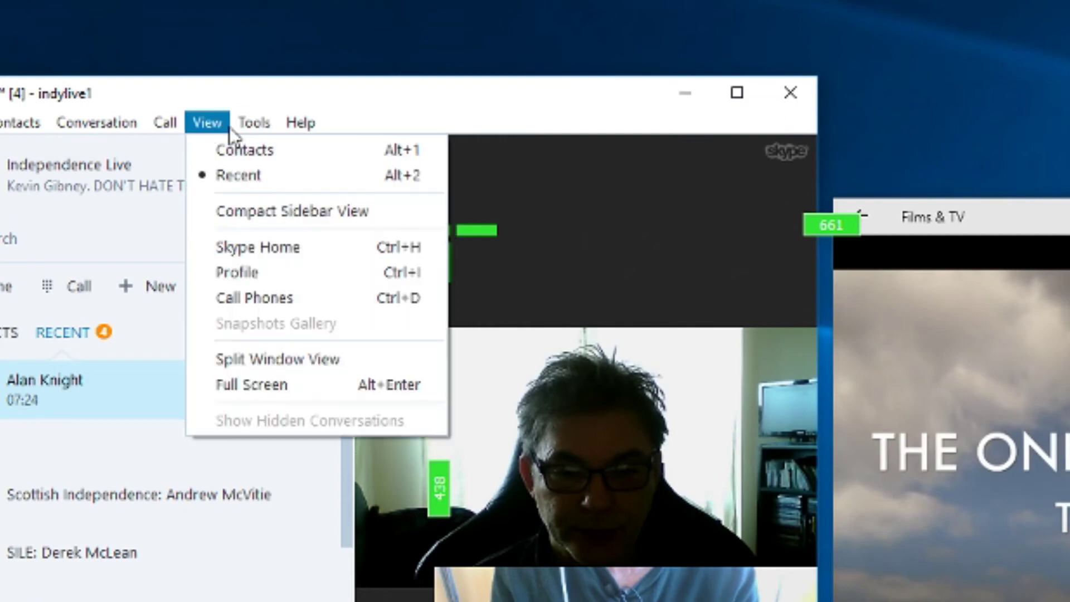
click(263, 362)
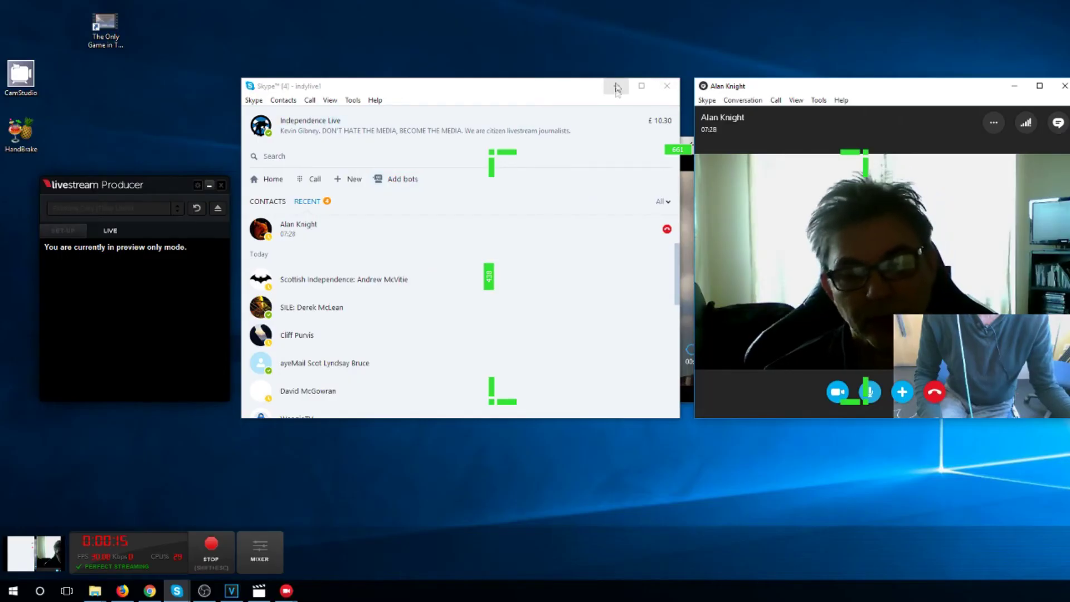
click(617, 86)
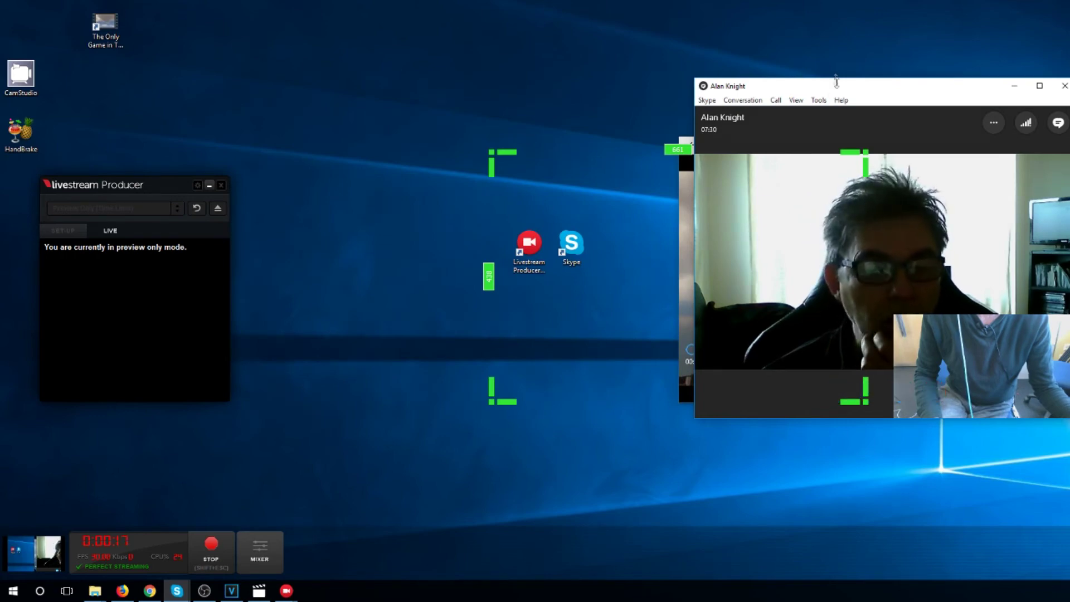
Move the Skype call to the desktop centre and fit the capture region to its ~665-pixel video
drag(840, 88, 630, 83)
mouse_move(702, 219)
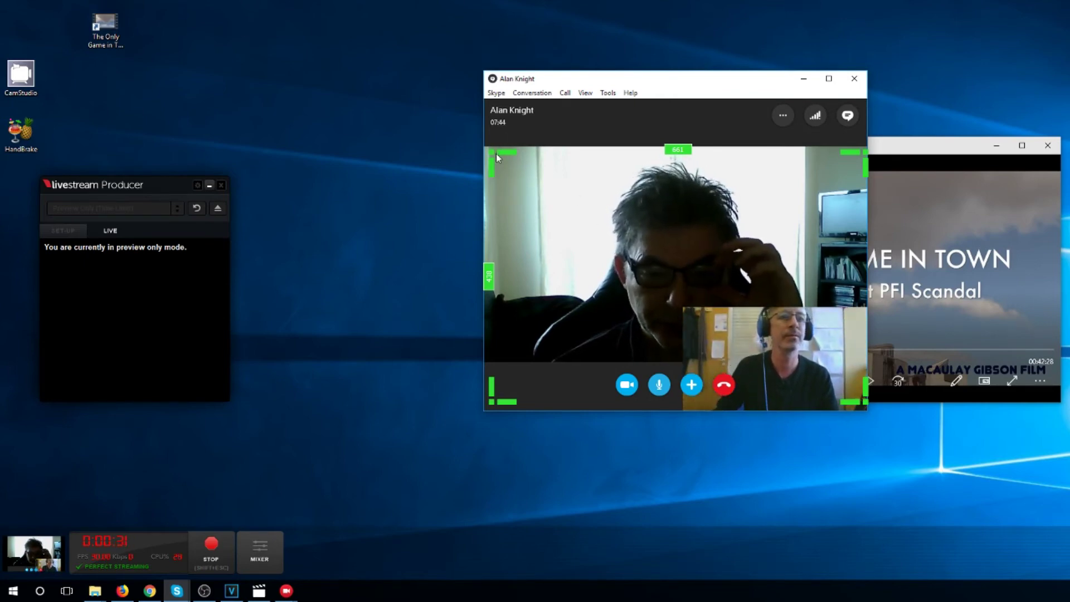
drag(491, 150, 489, 151)
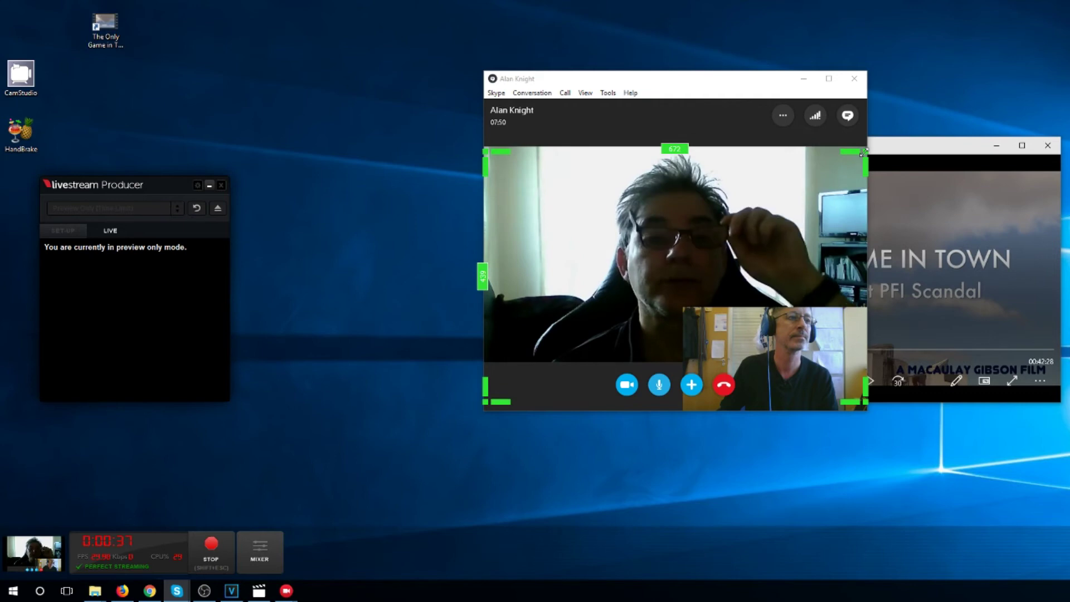
drag(864, 152, 859, 153)
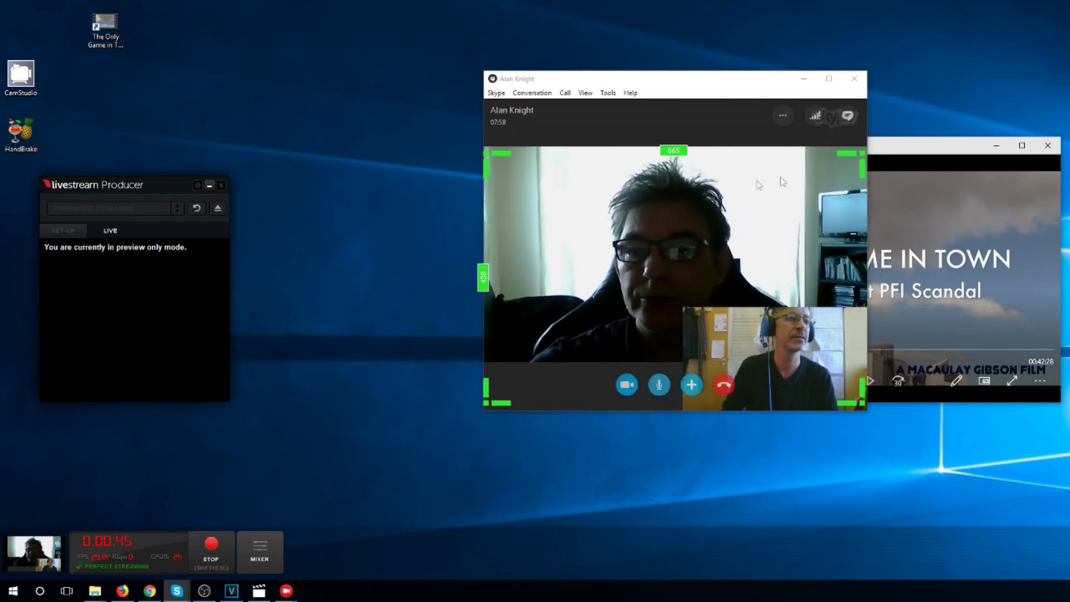
Bring the Films & TV film into the capture region, minimizing the call so the film fills it
drag(925, 147, 735, 129)
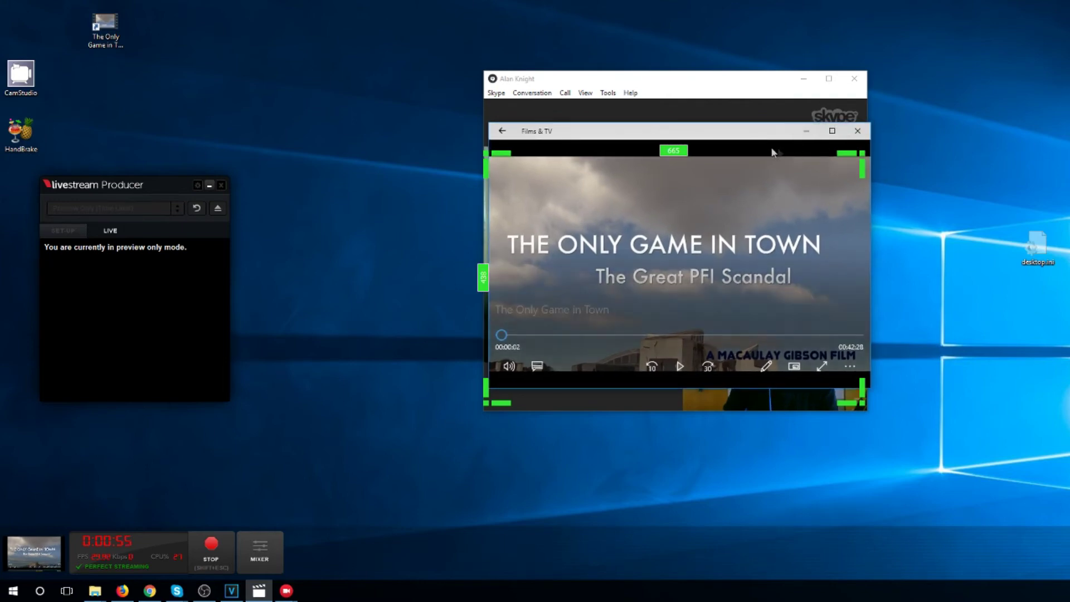
drag(742, 140, 738, 141)
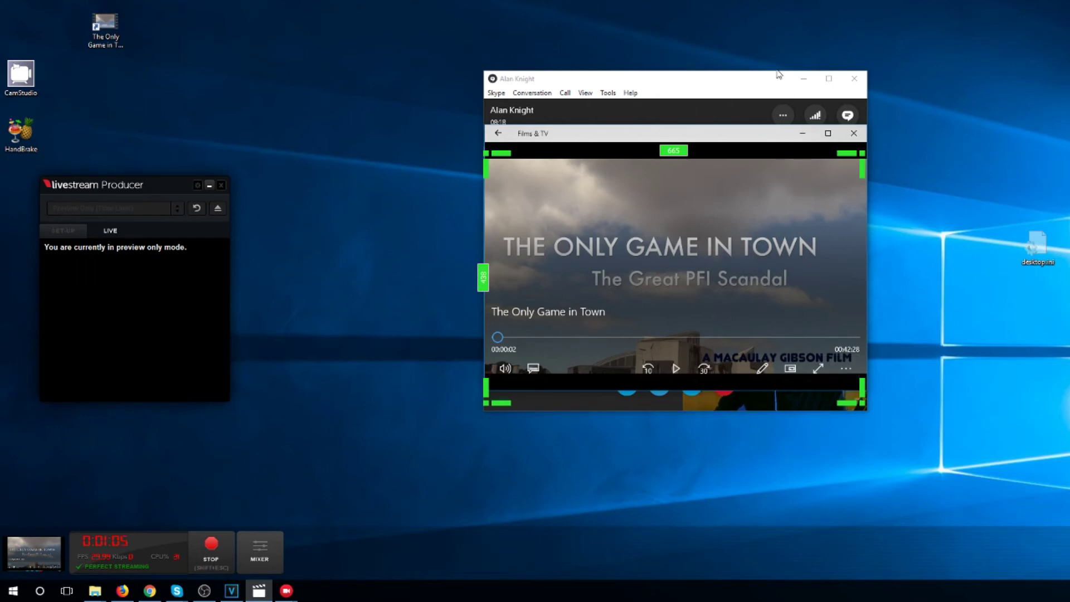
drag(778, 74, 772, 63)
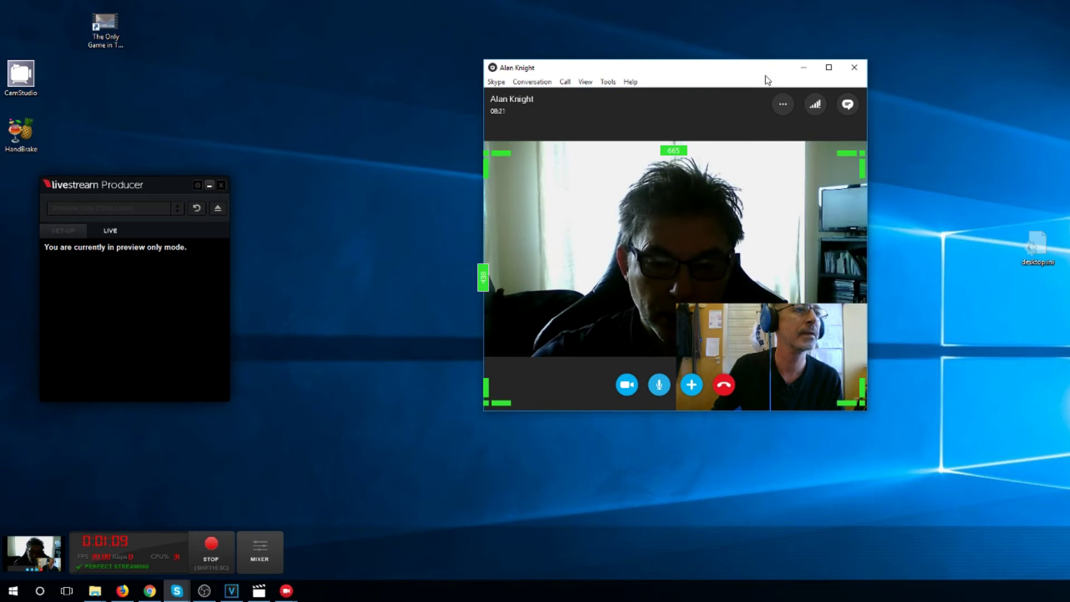
drag(766, 80, 765, 82)
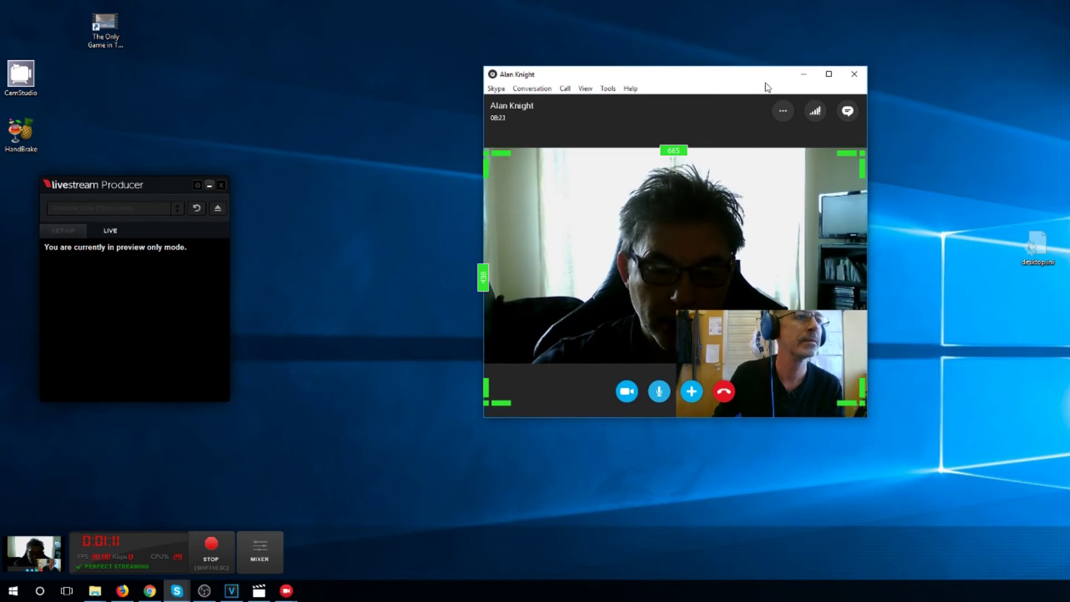
click(803, 75)
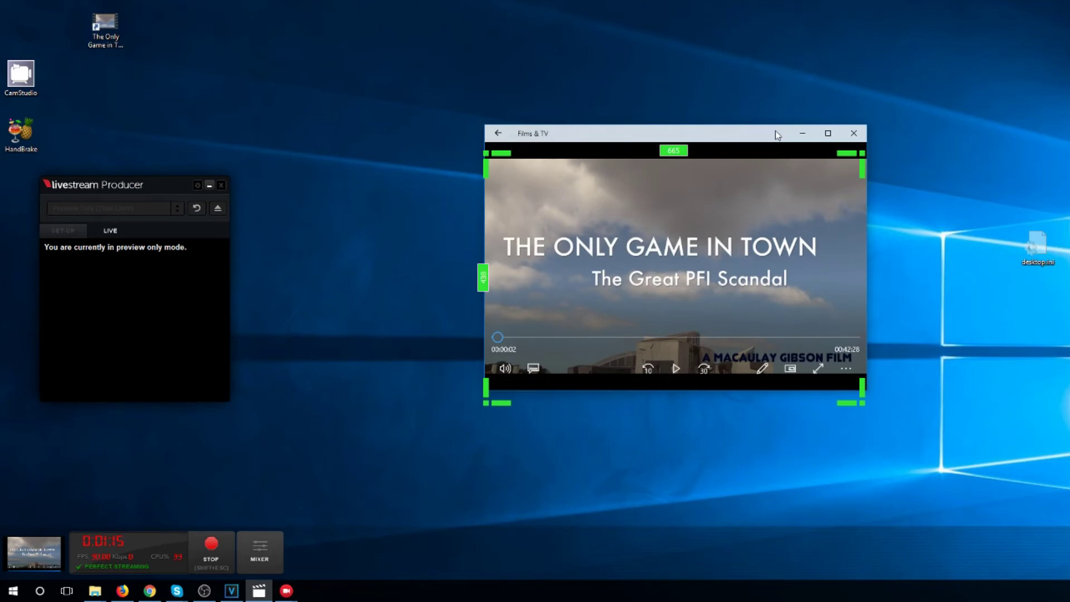
drag(771, 125, 709, 130)
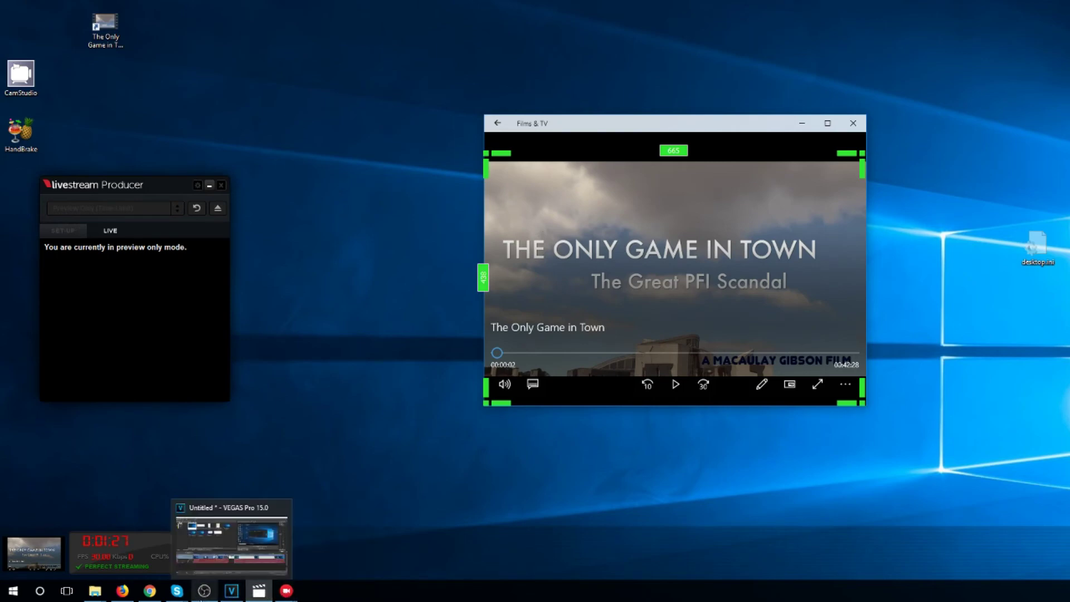
Restore the Skype call from the taskbar into the 665×438 capture region
mouse_move(181, 593)
mouse_move(222, 492)
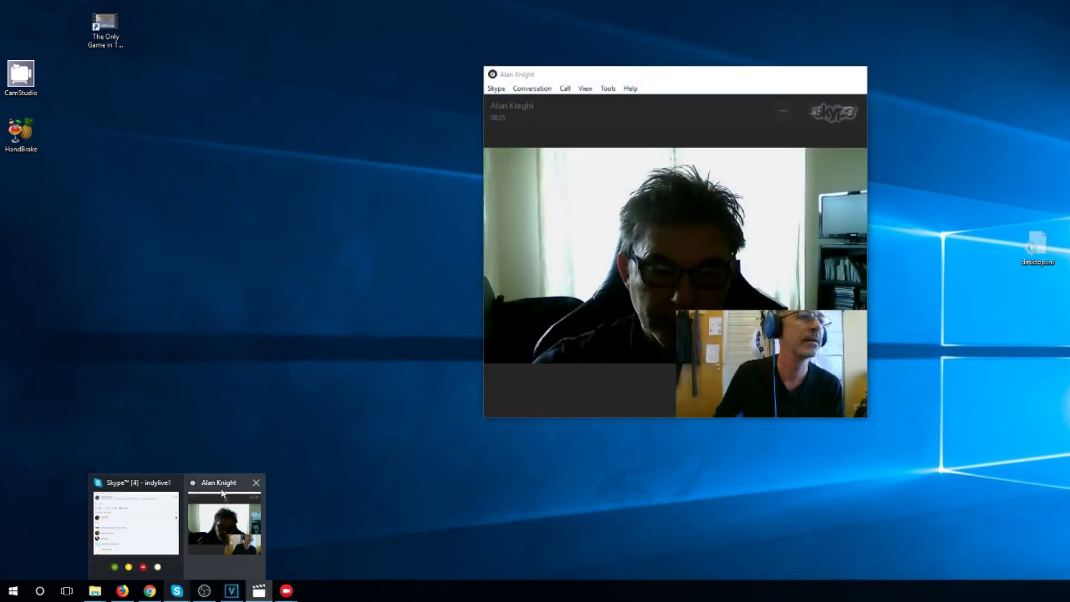
click(221, 483)
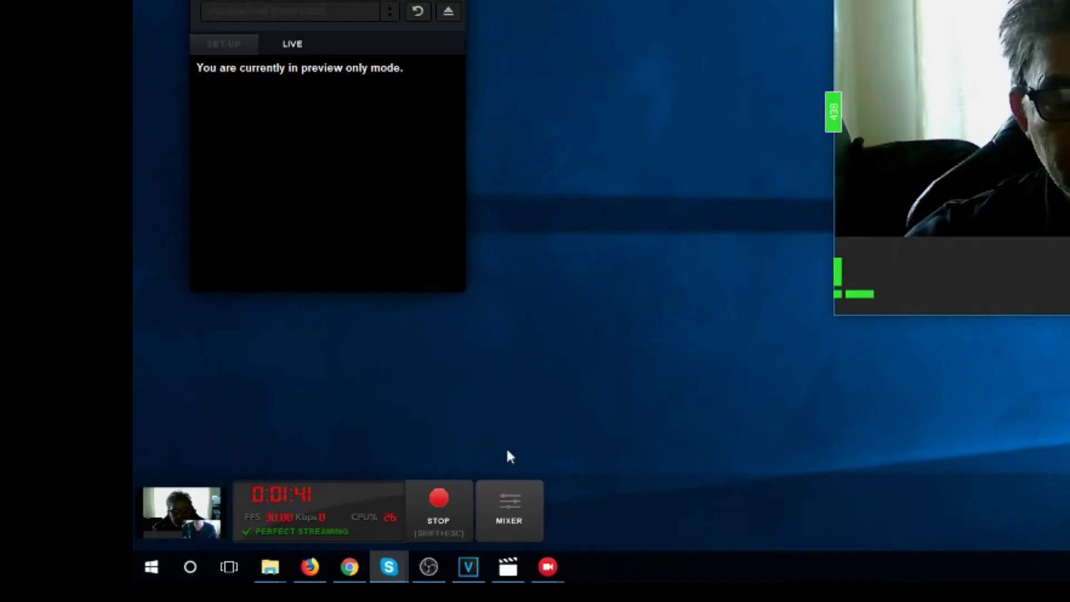
Move the Audio Mixer aside and add a Speakers' Audio source beside Microphone (H6)
click(517, 504)
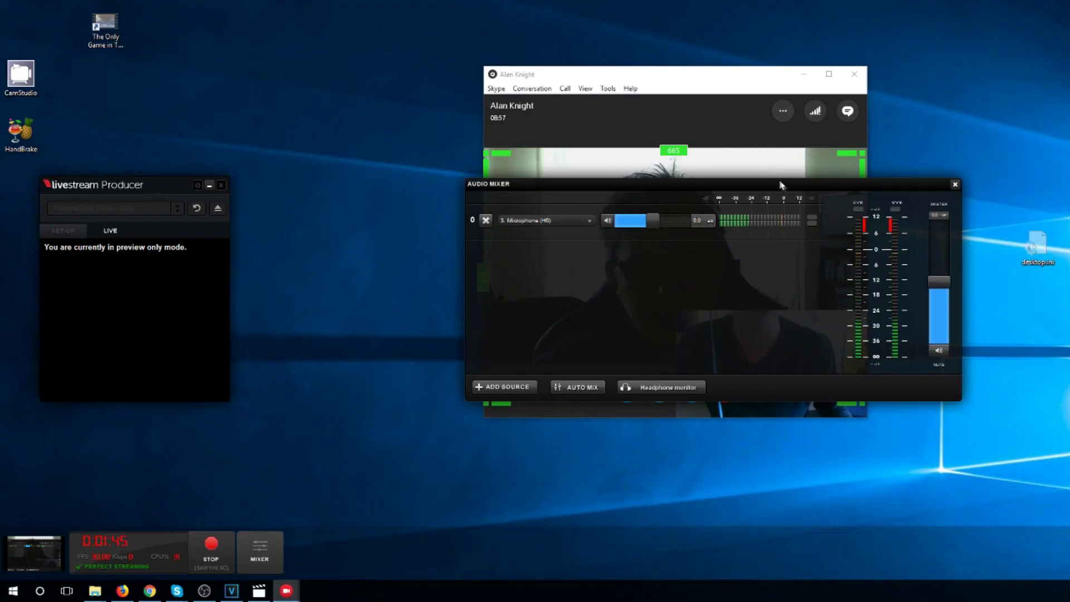
drag(781, 184, 303, 244)
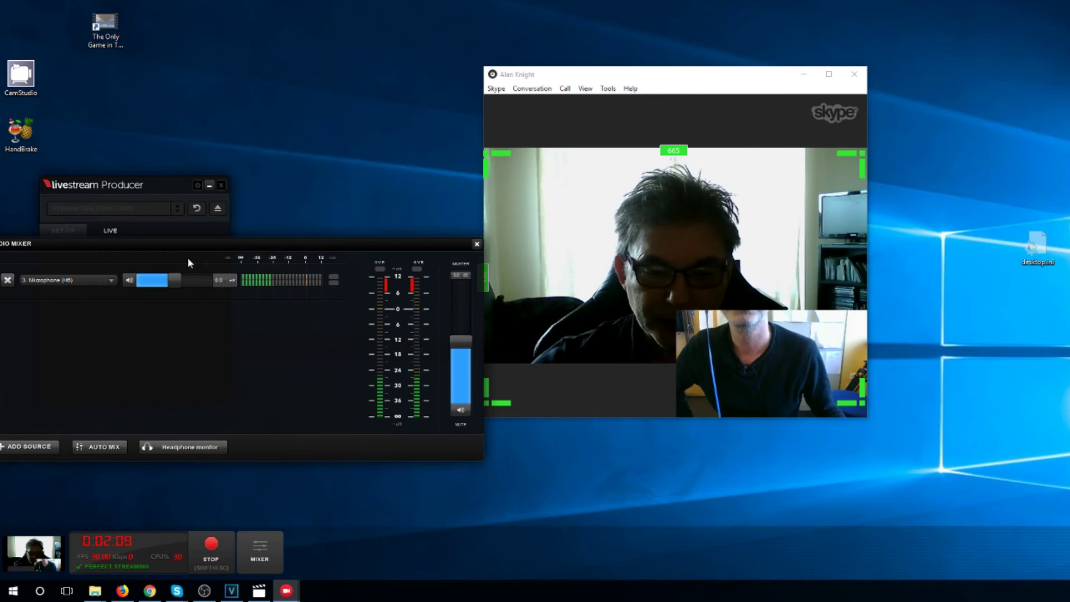
drag(206, 247, 228, 249)
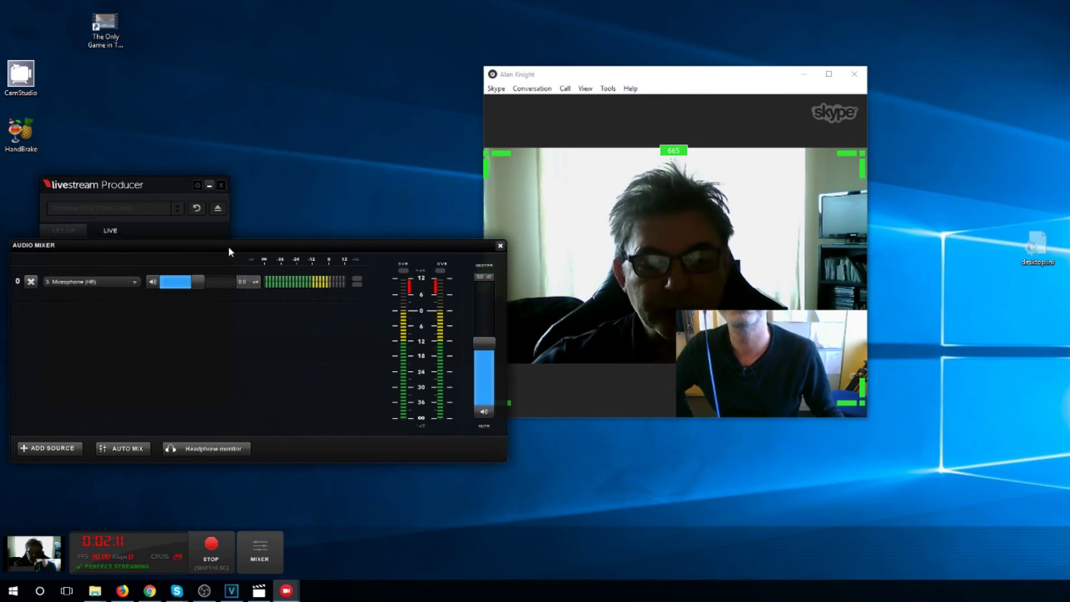
click(63, 450)
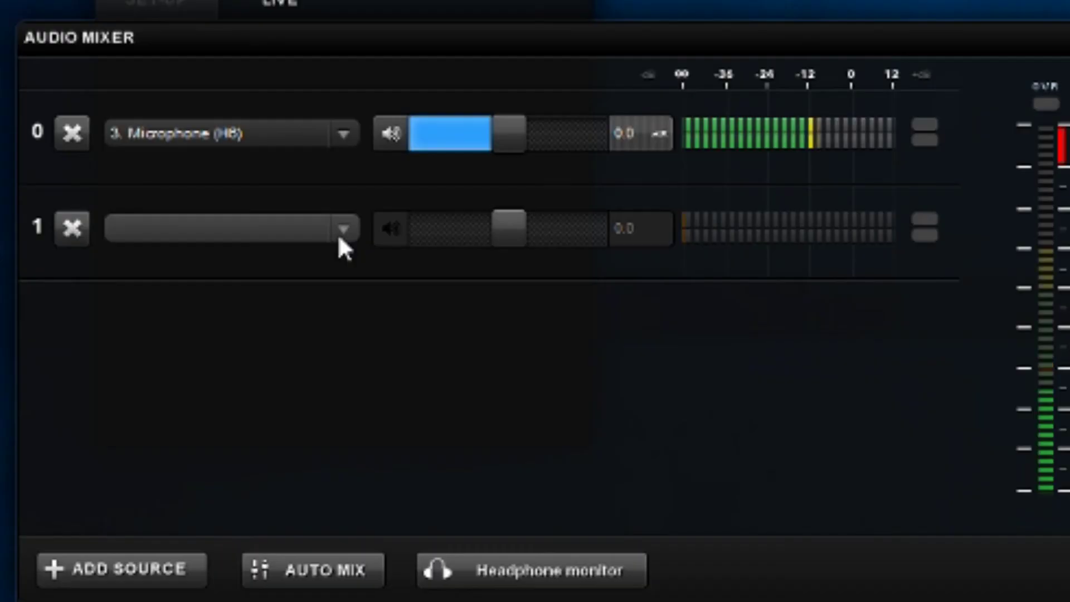
click(134, 318)
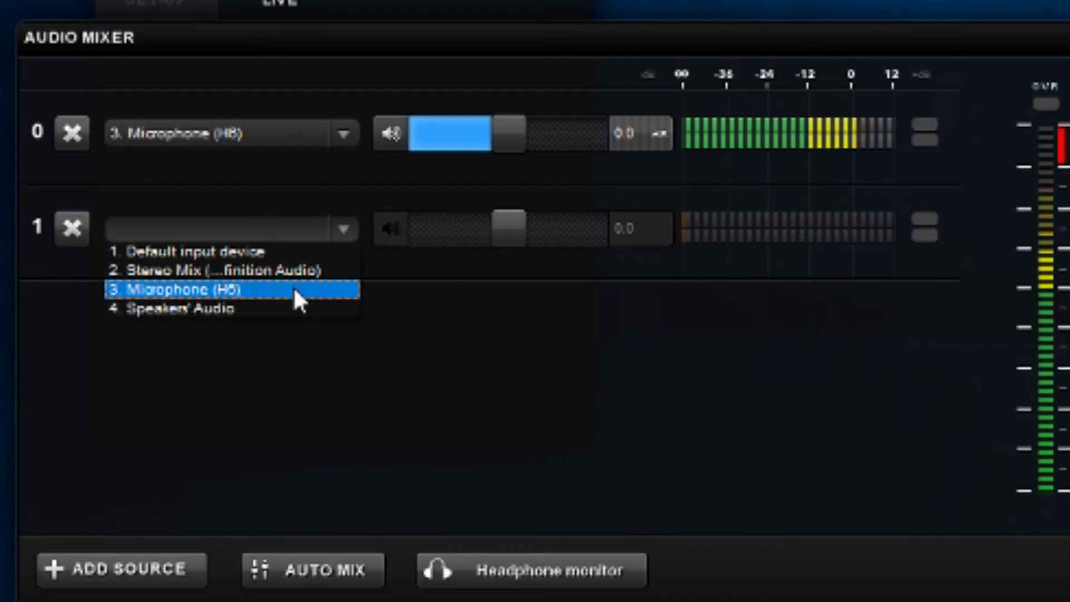
click(290, 305)
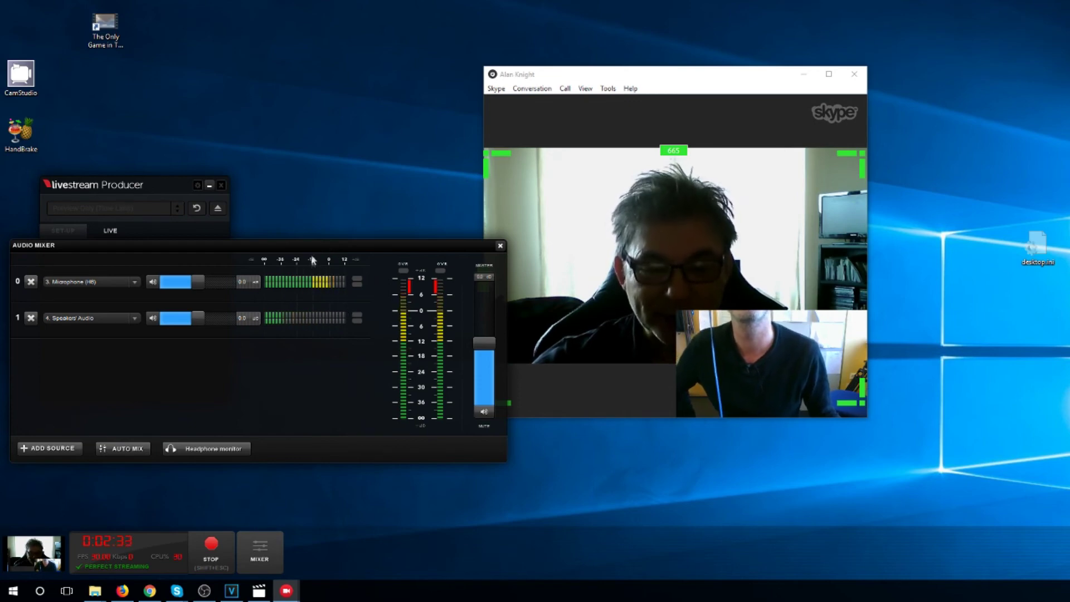
mouse_move(504, 255)
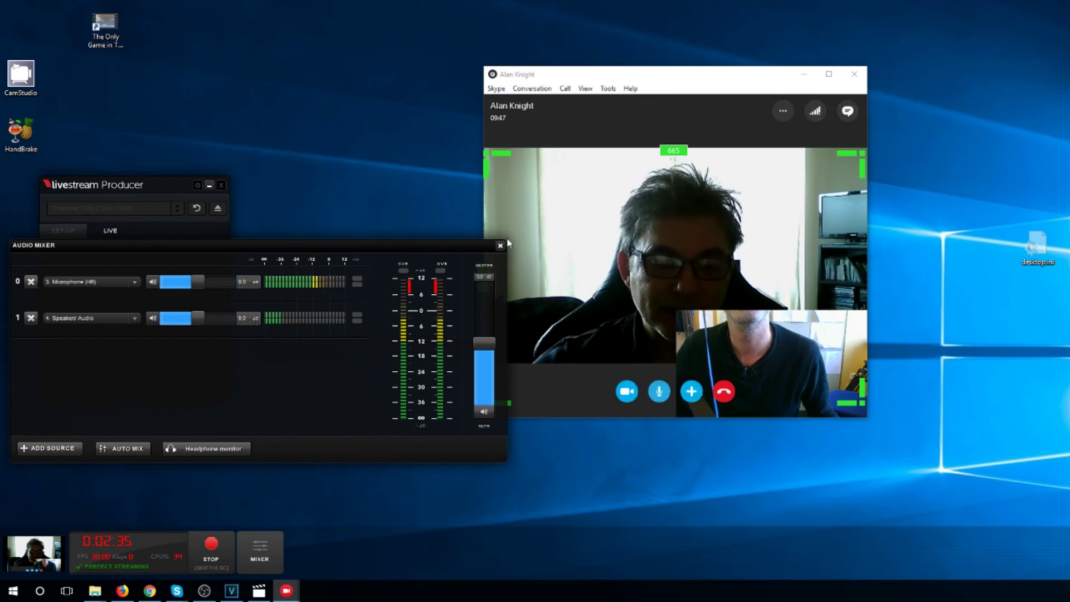
Close the audio mixer and stop the broadcast, confirming the end
click(501, 246)
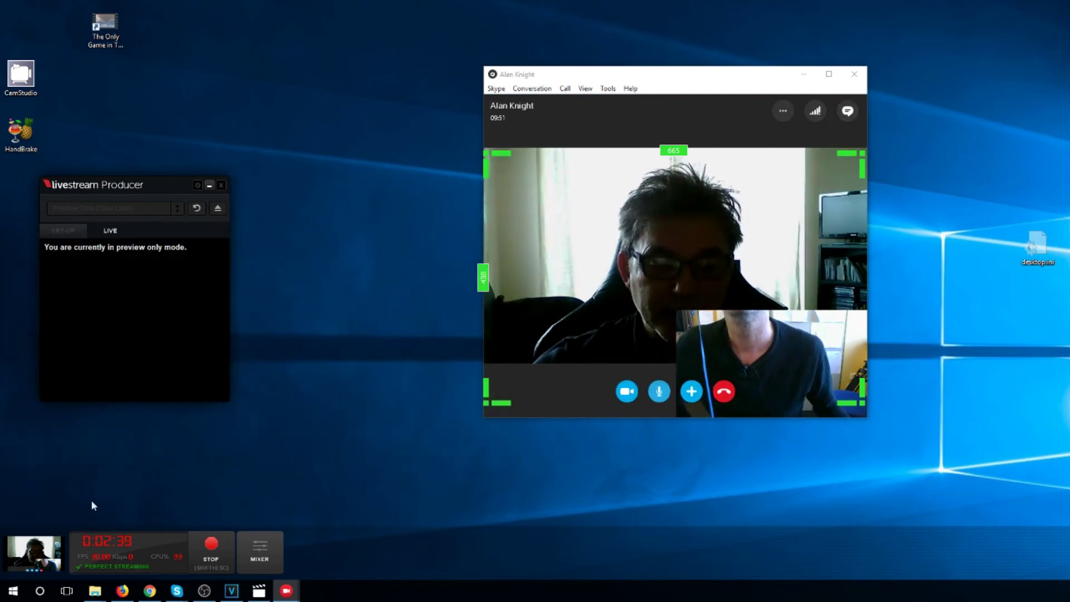
click(214, 550)
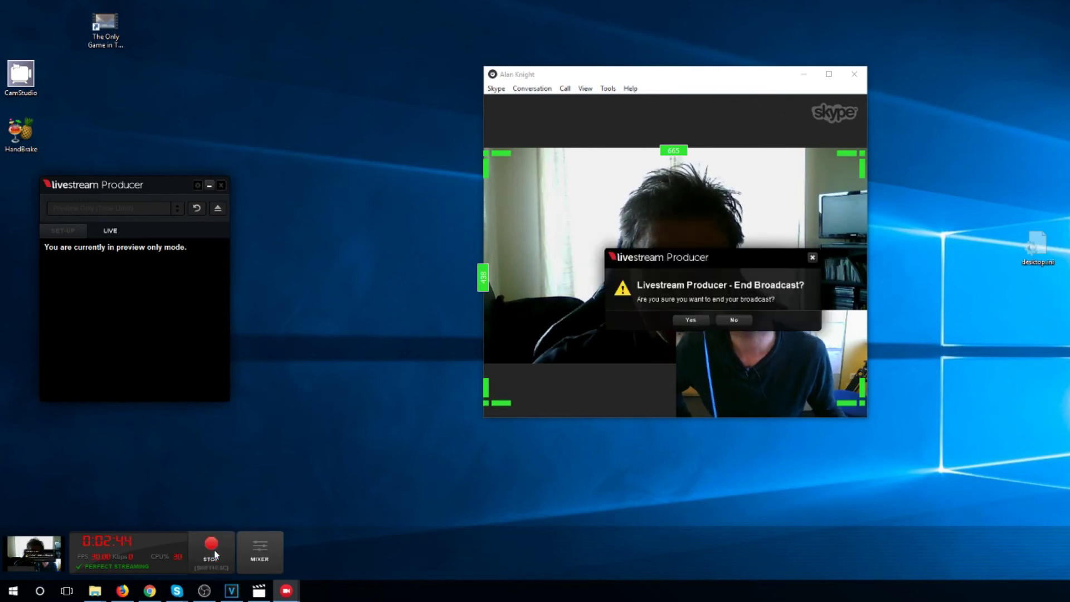
click(692, 321)
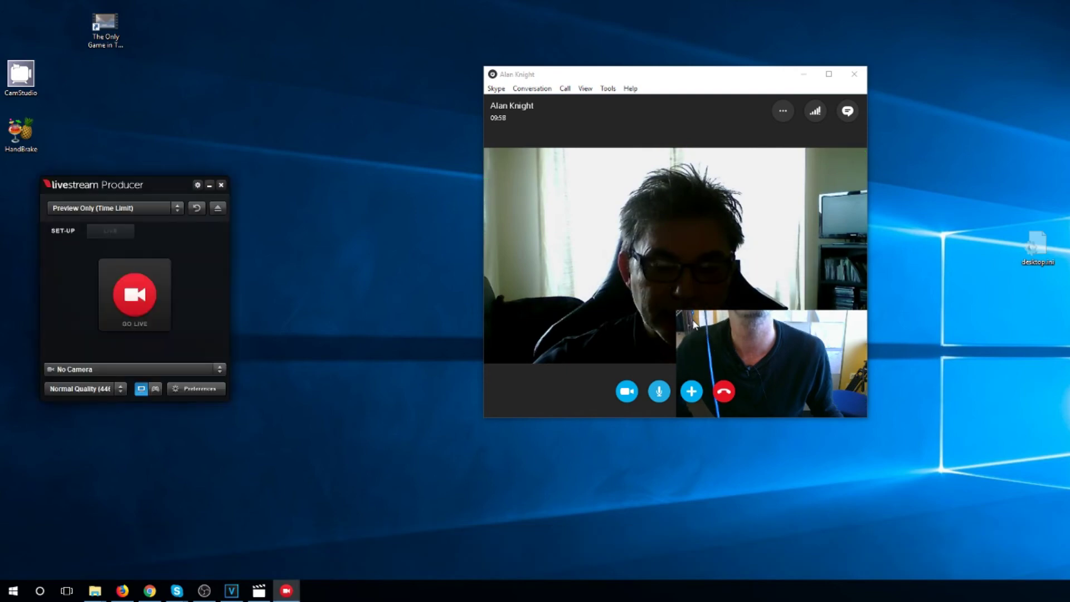
Select the '>>> GENERAL TEST <<<<<<<< [draft]' event as the stream target
click(178, 207)
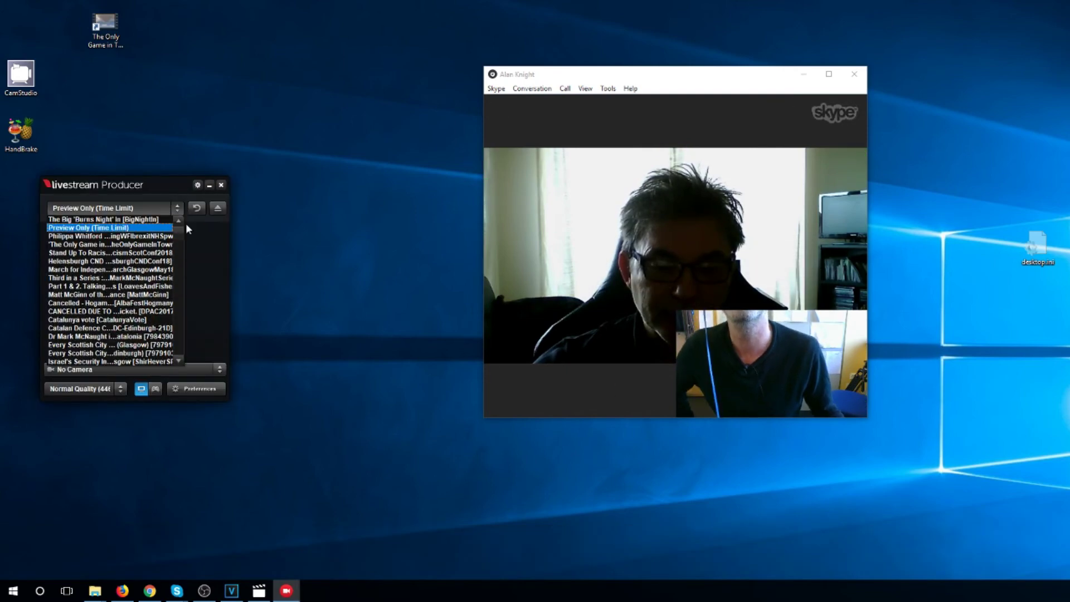
drag(180, 235, 180, 345)
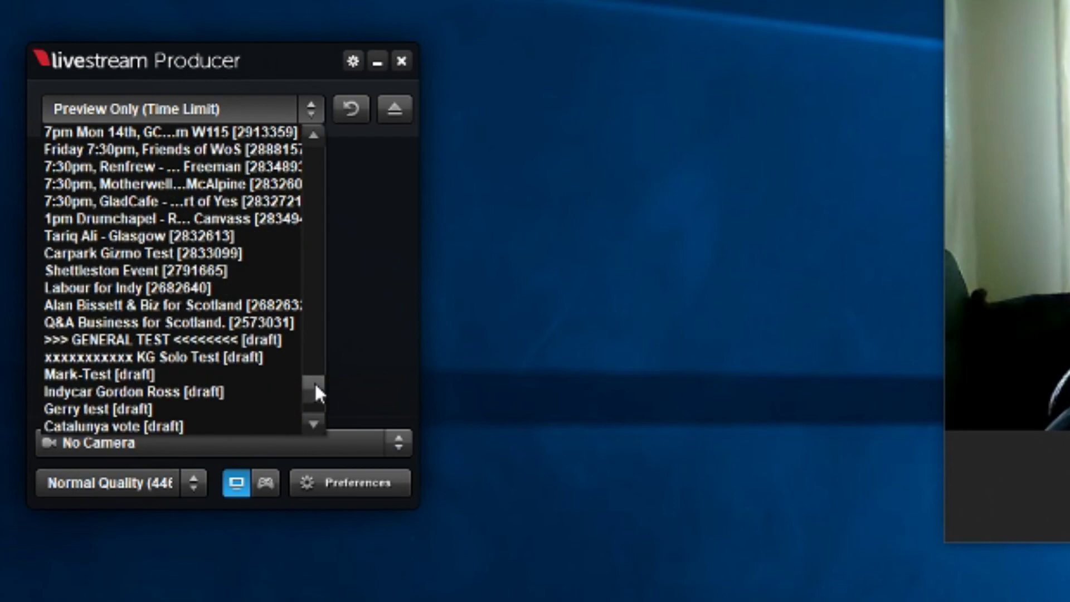
click(234, 340)
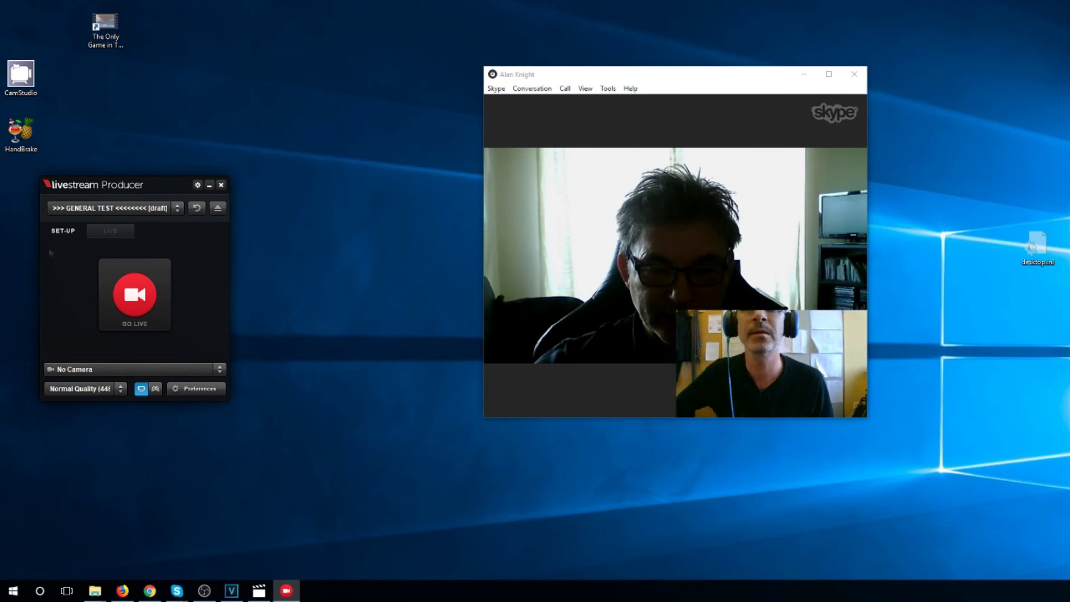
Begin GO LIVE, keep quality at Normal Quality (446Kbps), and bring up the Audio preferences
click(143, 316)
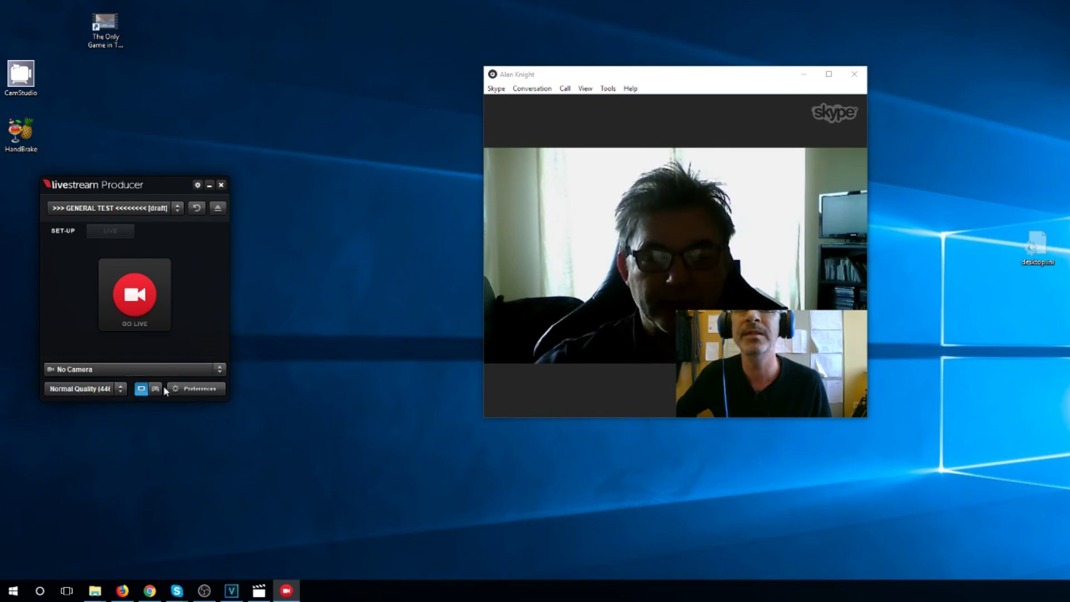
click(122, 390)
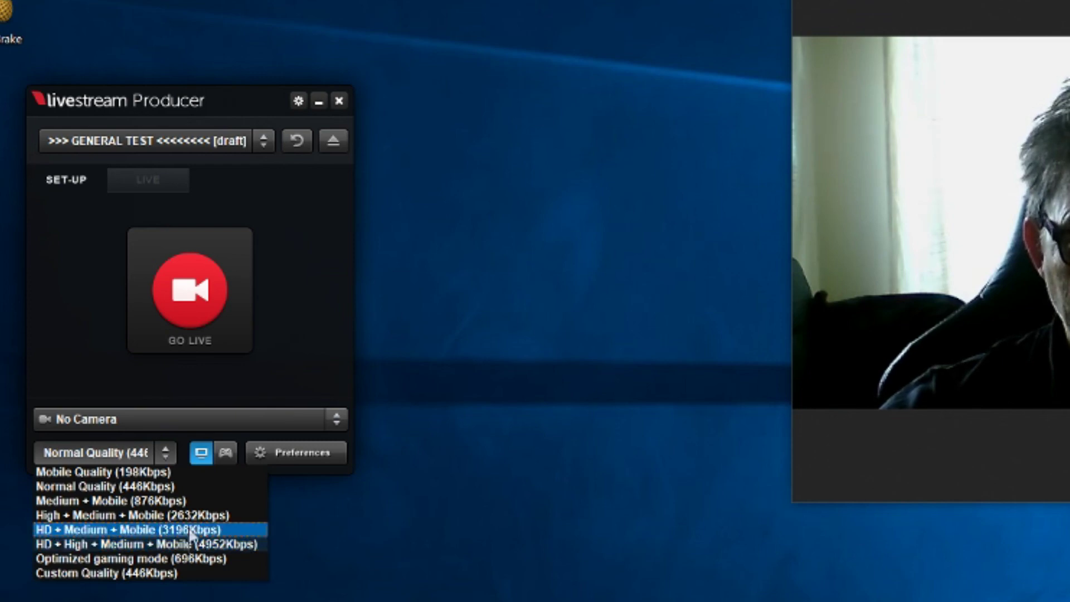
click(303, 348)
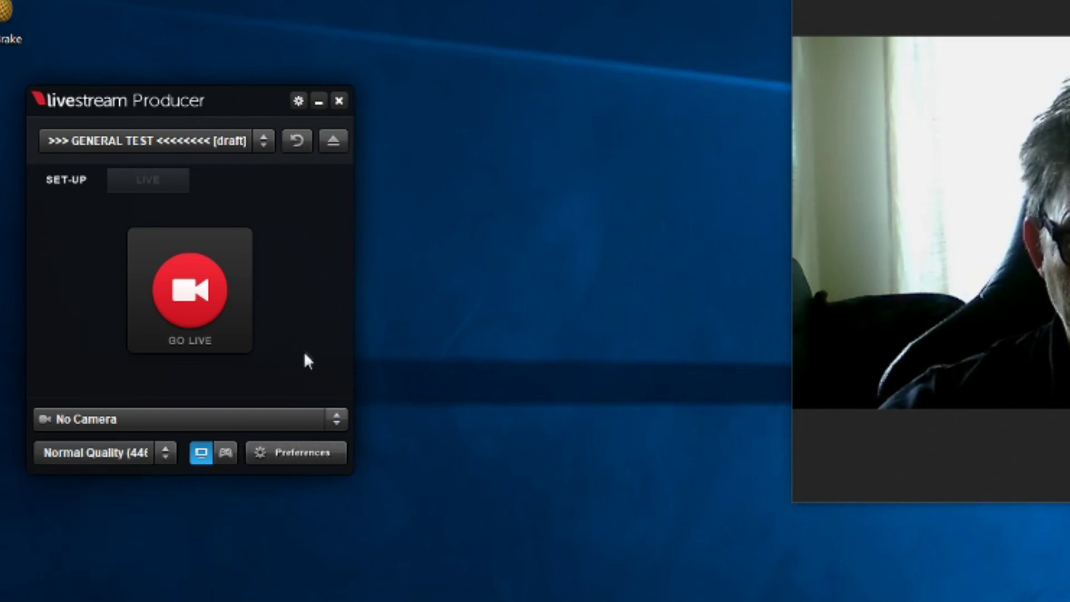
click(312, 459)
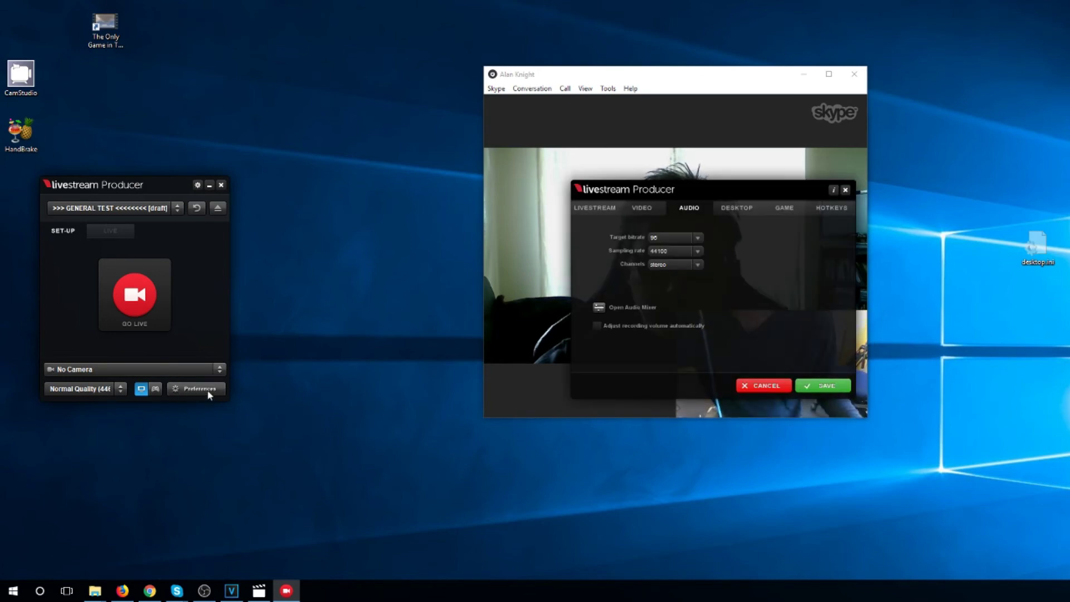
Check the Video, Desktop and Audio tabs and the audio mixer, then save the preferences
drag(719, 191, 435, 202)
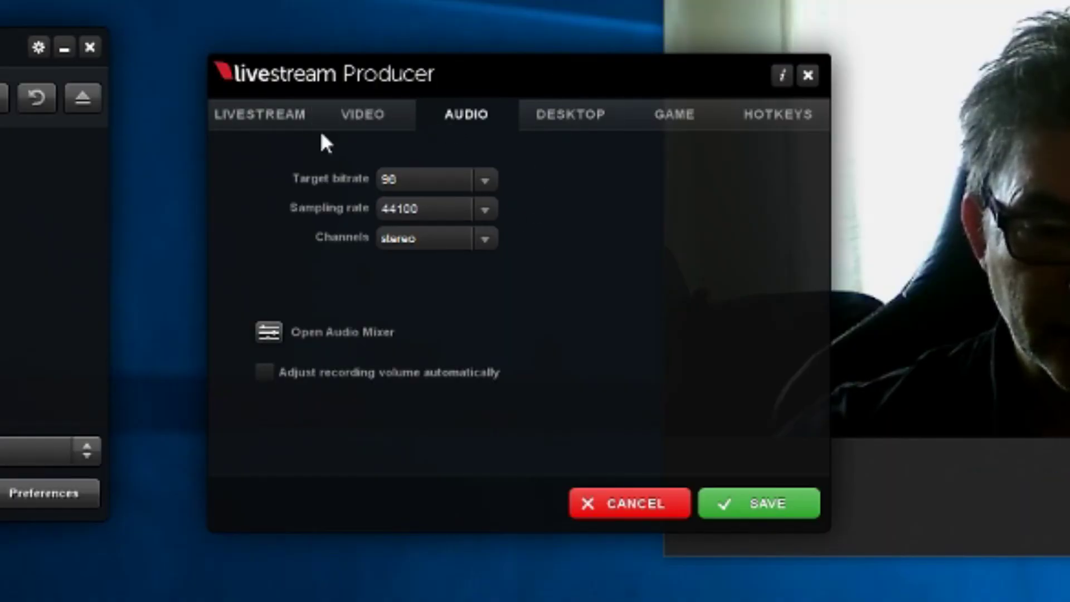
click(386, 114)
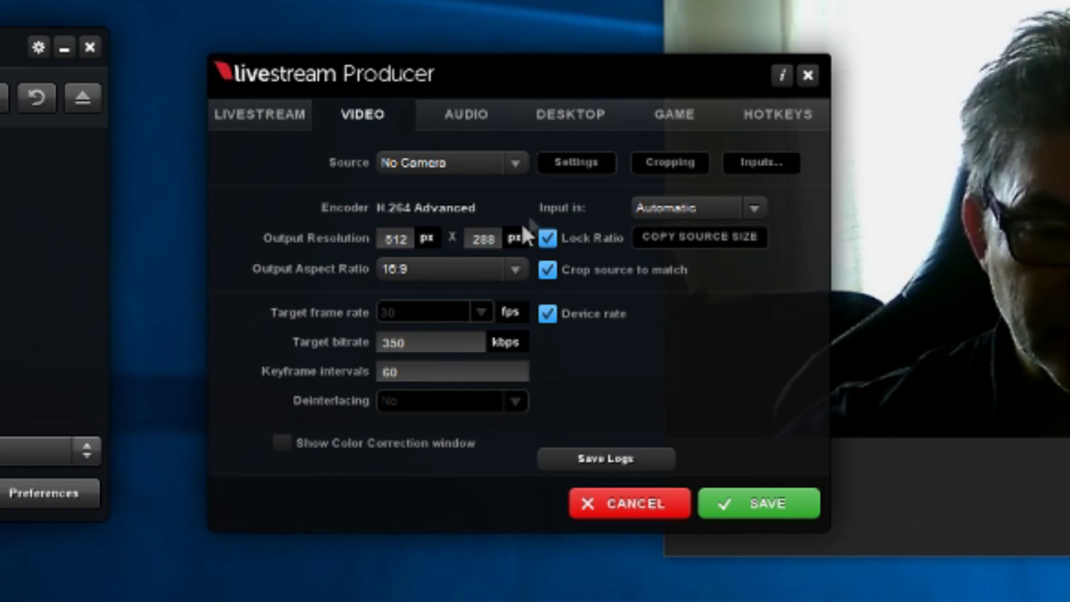
click(561, 113)
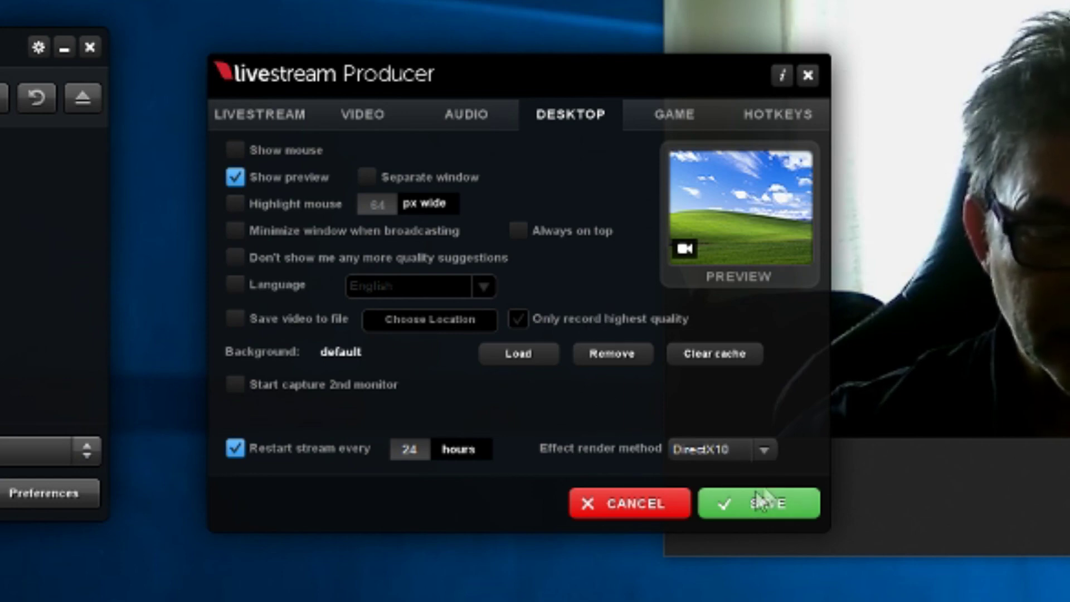
click(474, 120)
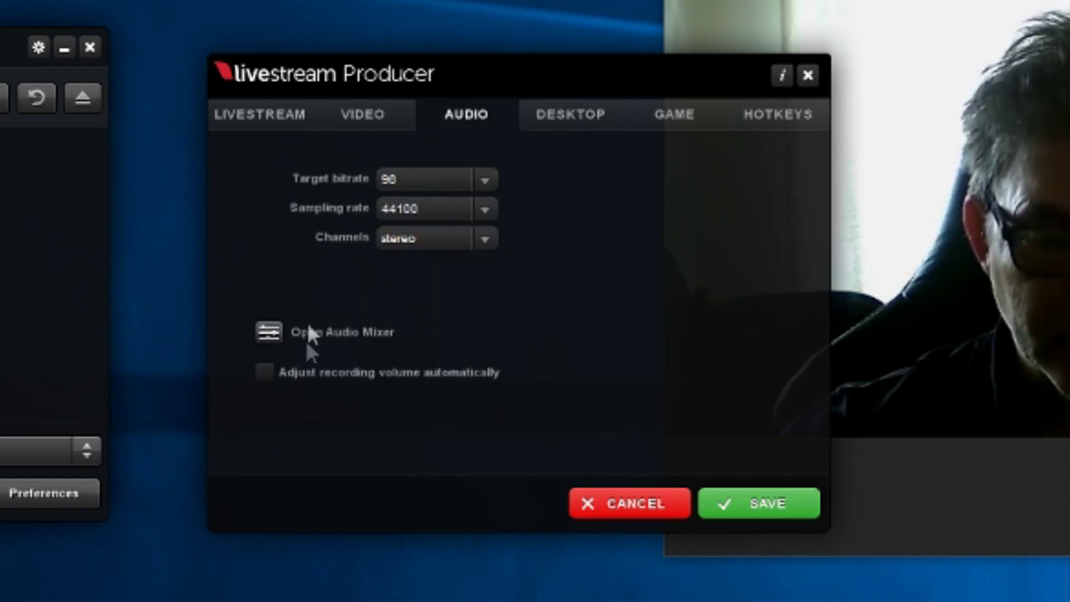
click(268, 336)
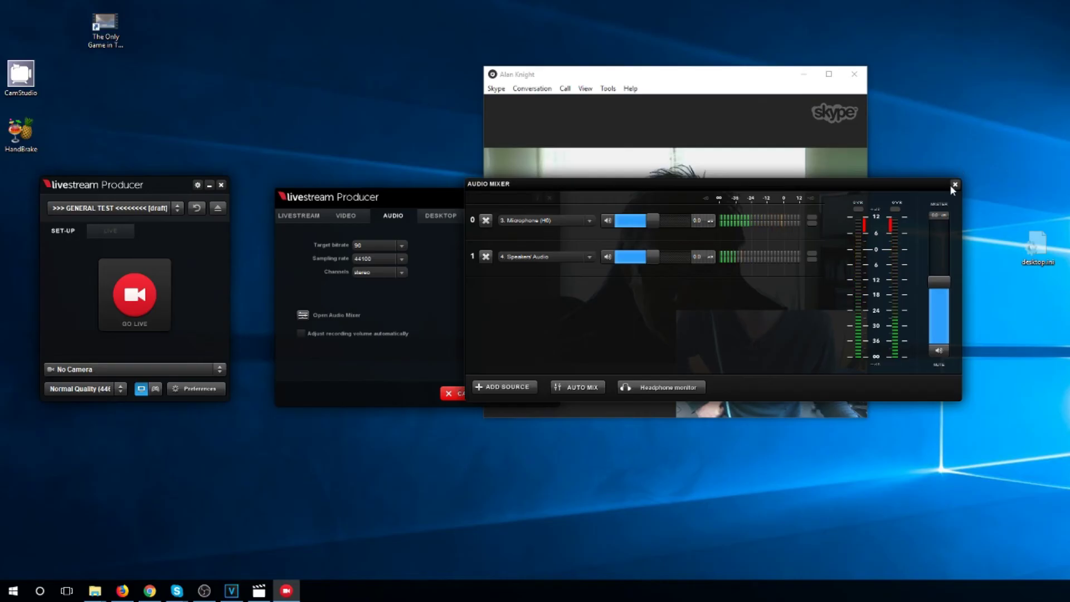
click(954, 185)
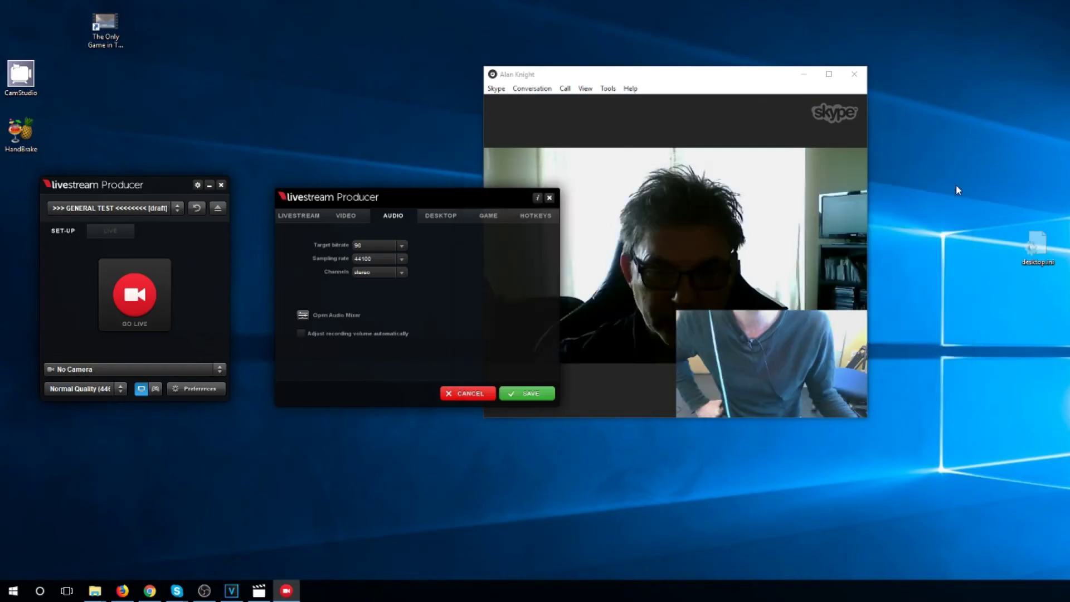
click(526, 392)
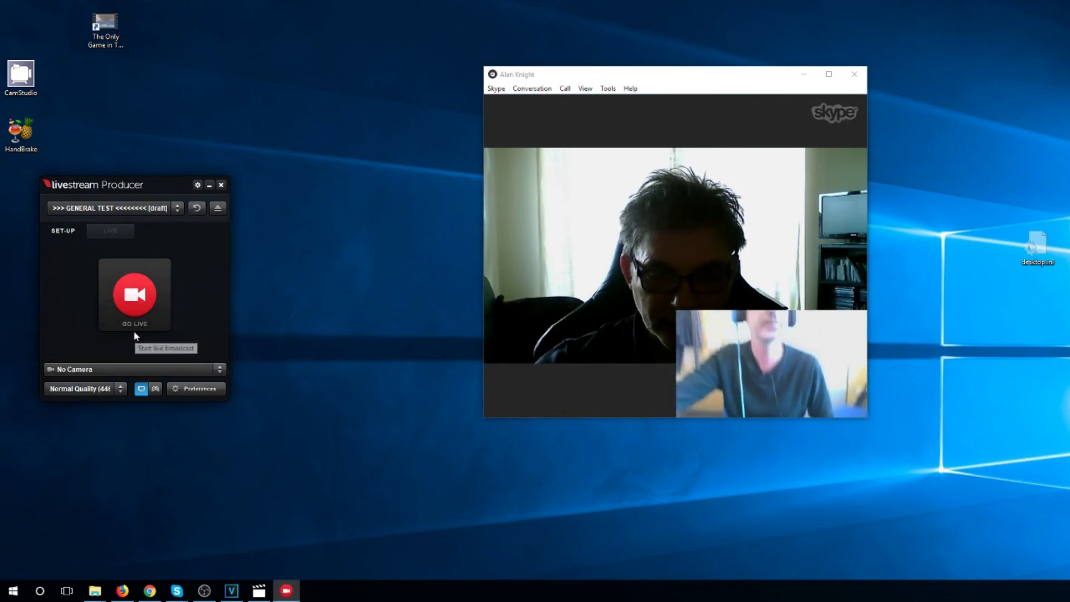
Go live with a livestream named 'test', then minimize the Skype call to show the Films & TV film
click(146, 289)
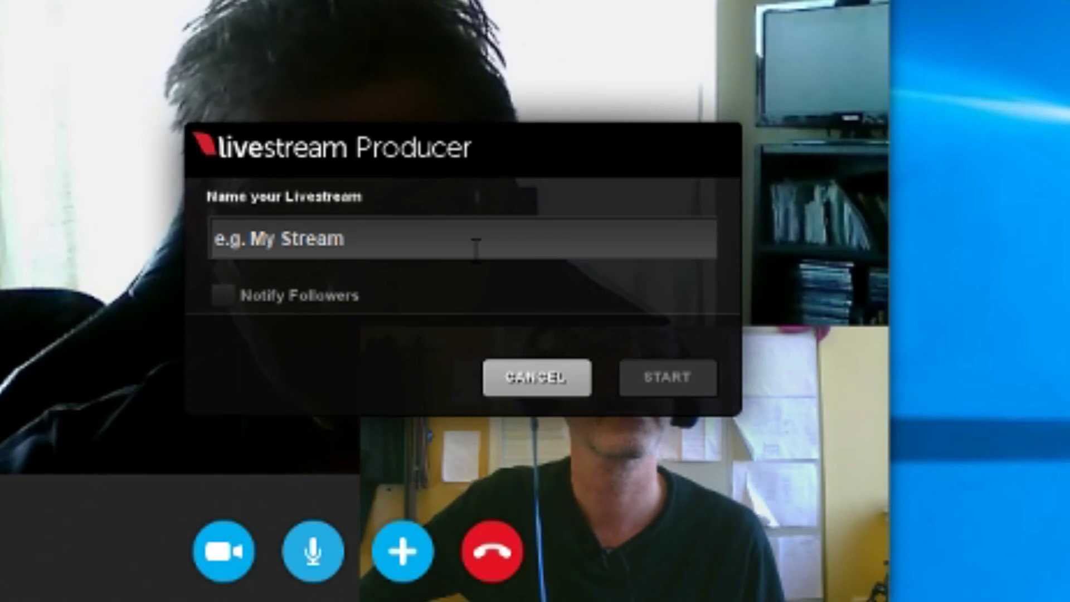
click(475, 245)
text(tes)
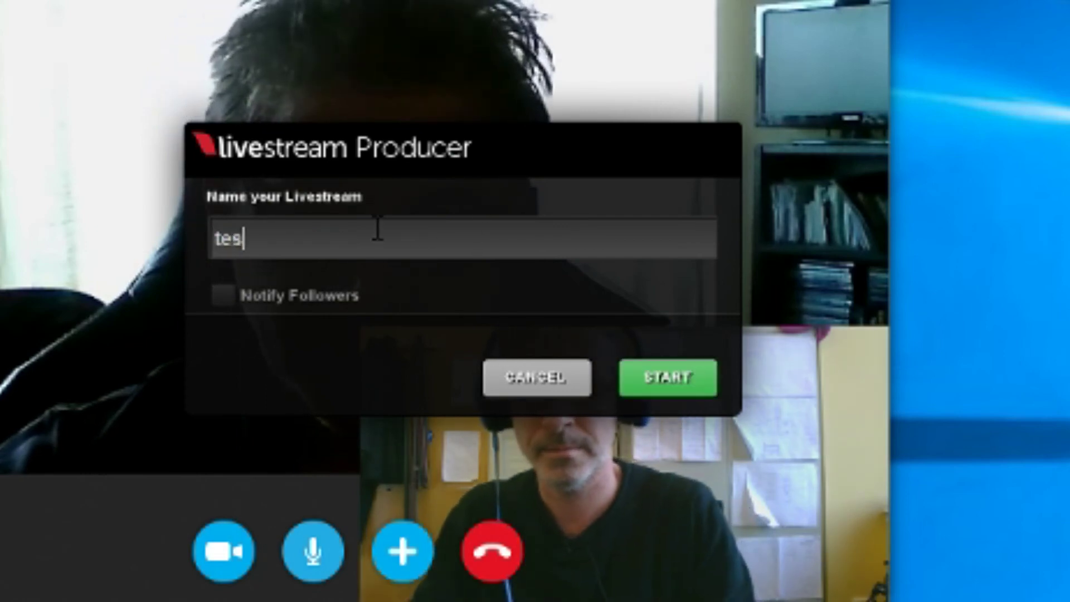
text(t)
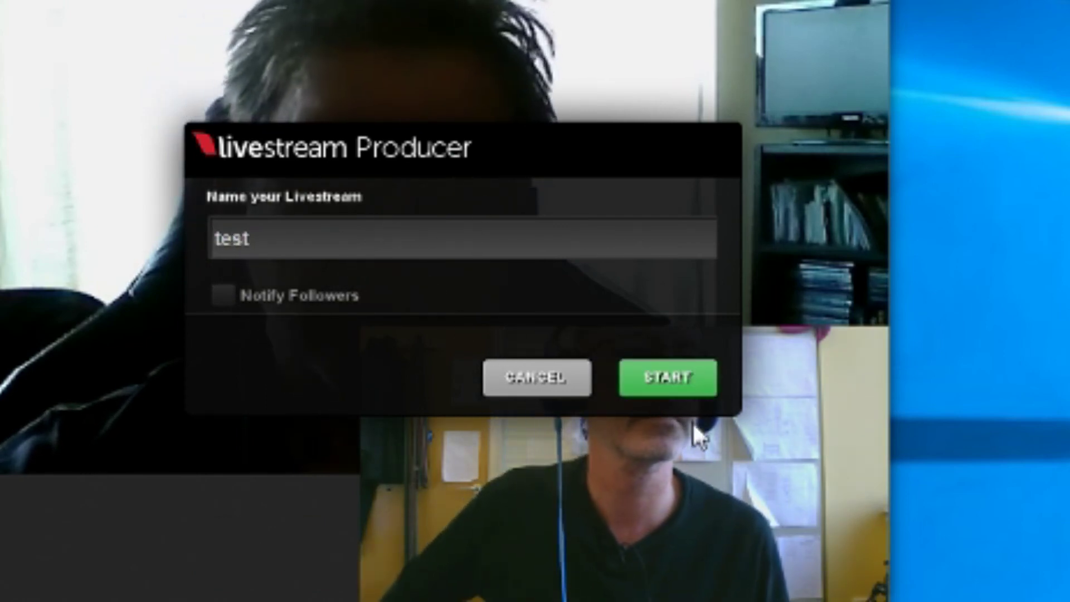
click(671, 376)
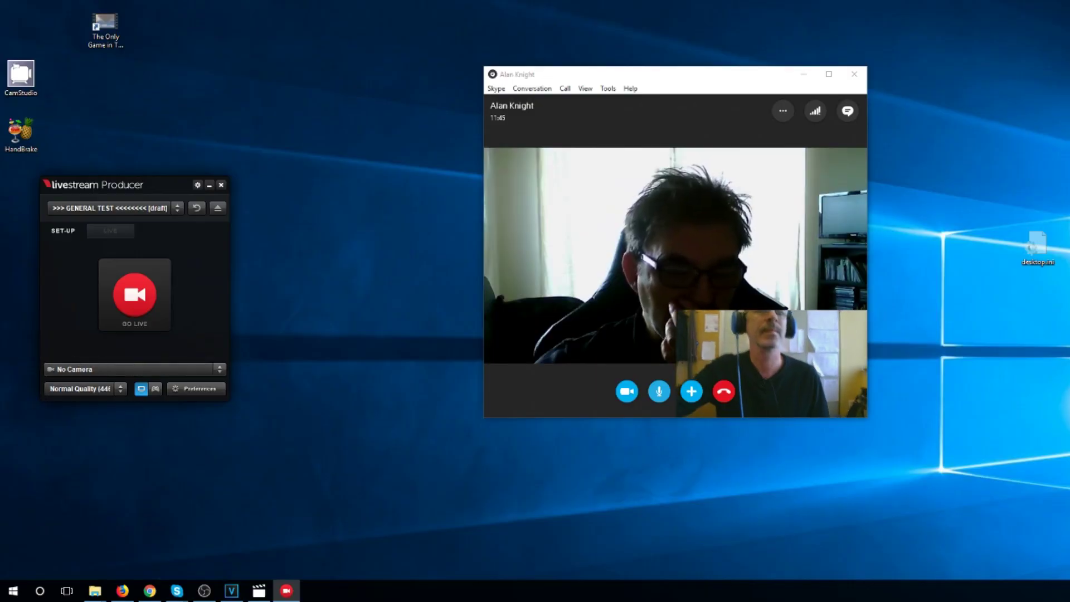
click(134, 293)
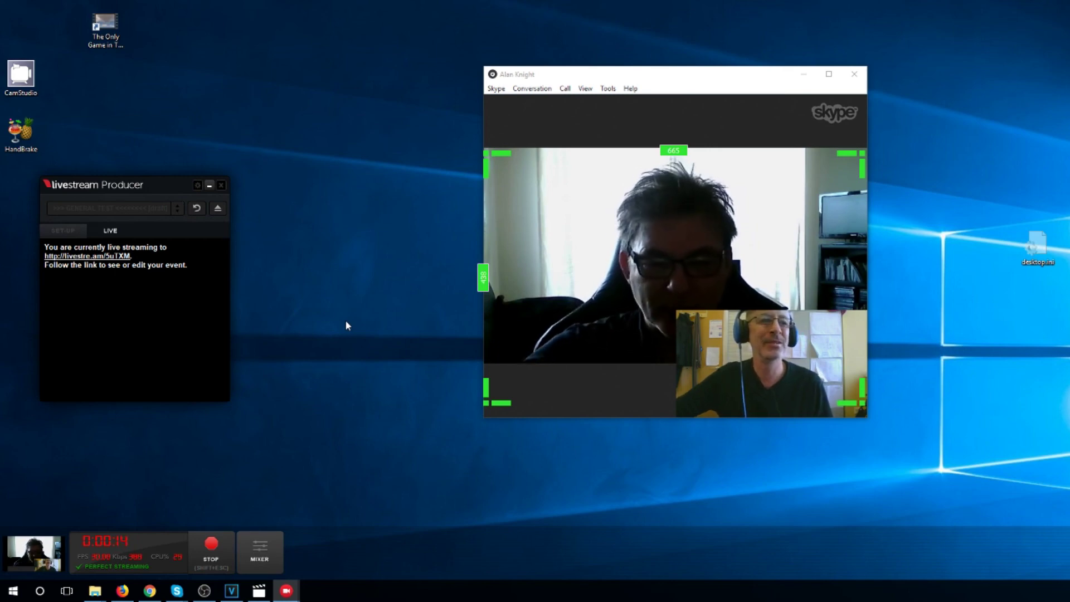
mouse_move(519, 275)
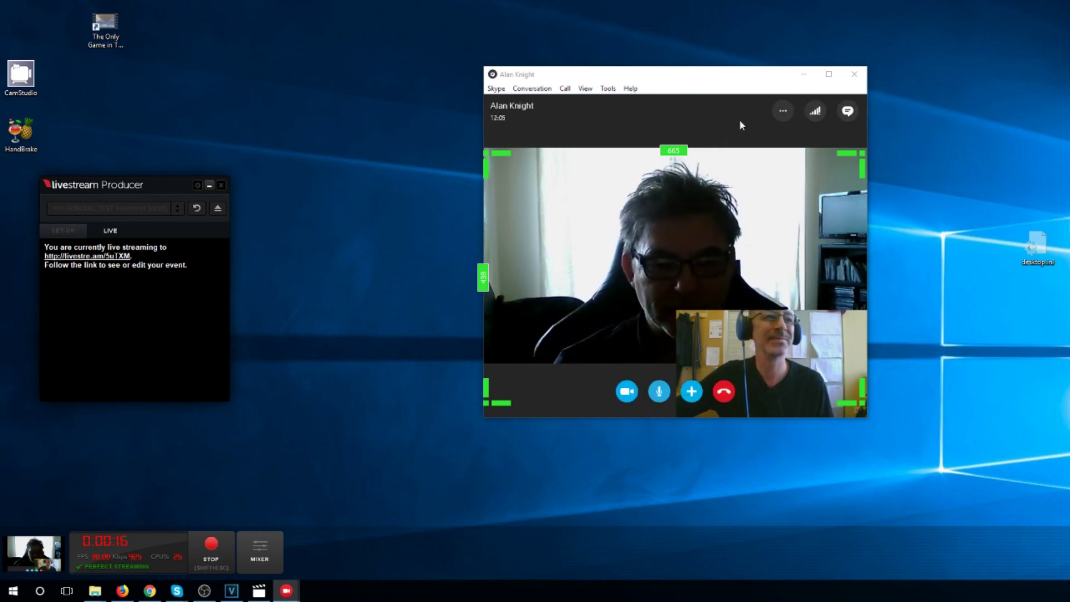
click(803, 75)
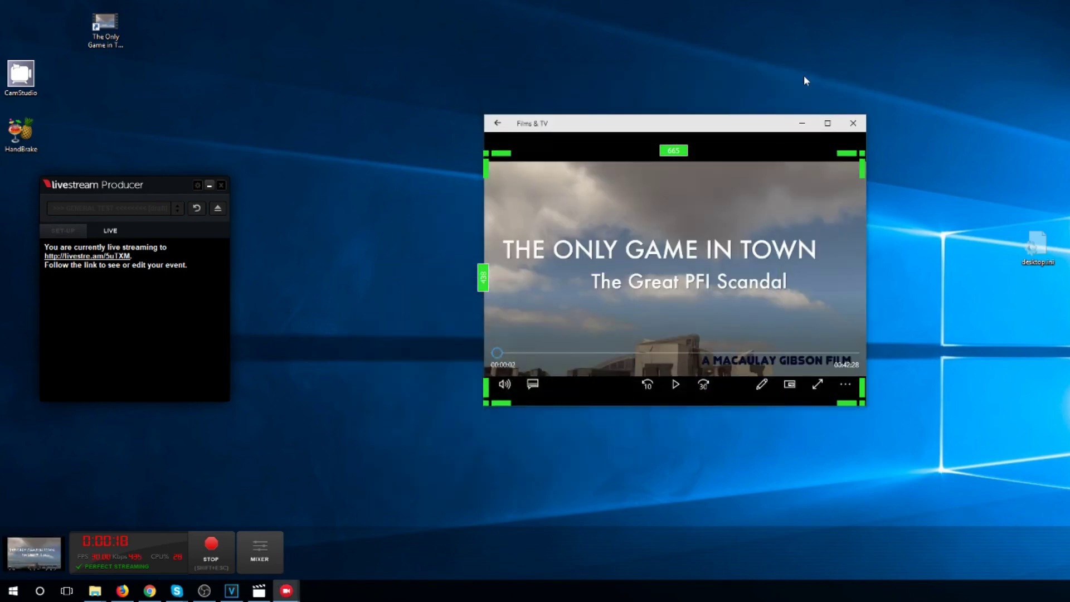
Play the Films & TV film briefly, pause and minimize it, and restore the Skype call
click(676, 384)
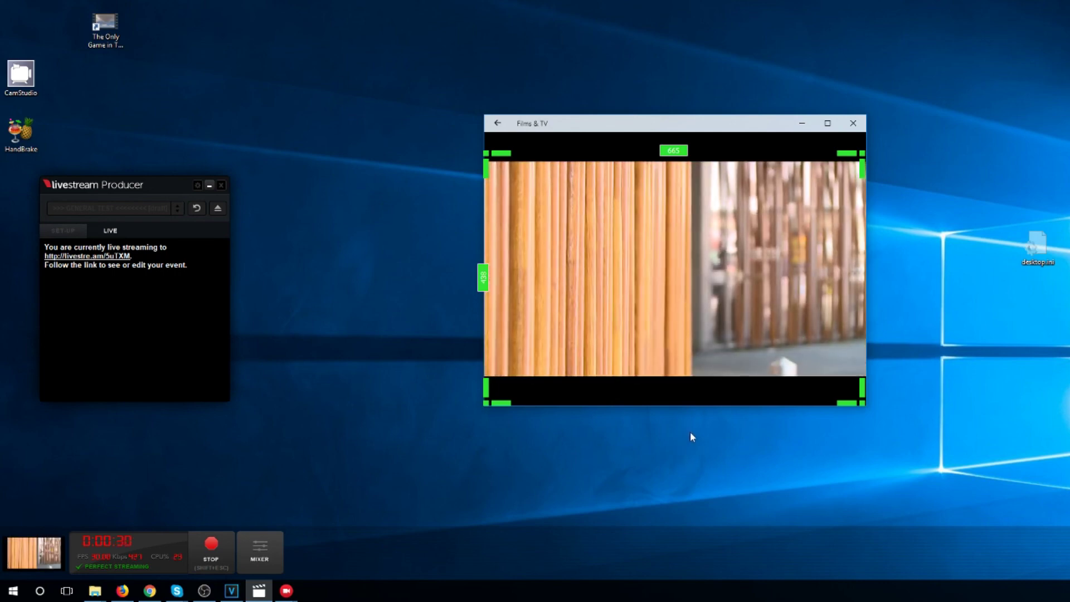
mouse_move(669, 403)
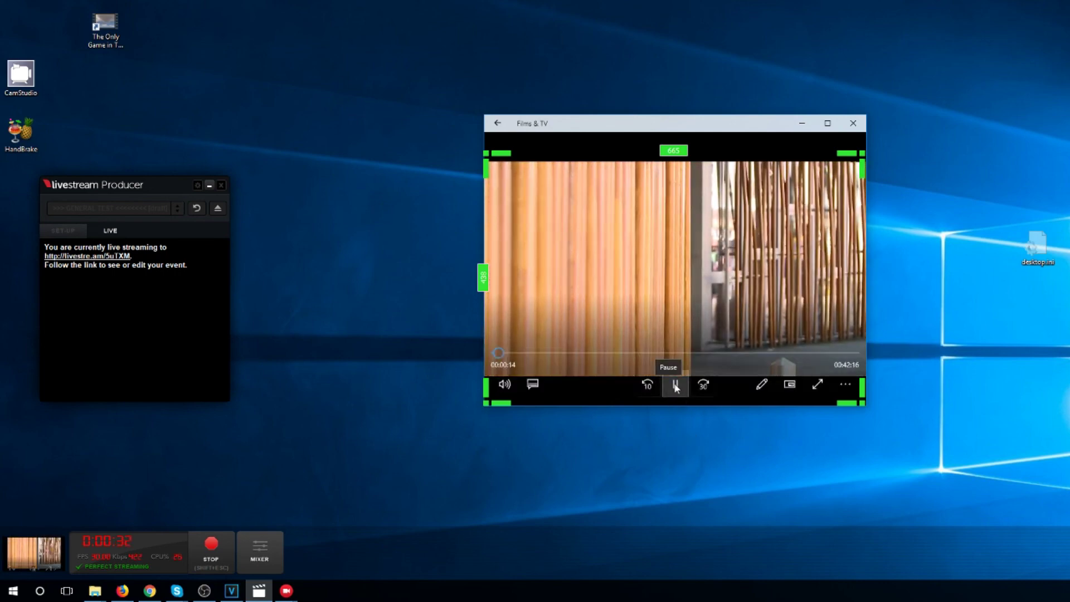
click(676, 388)
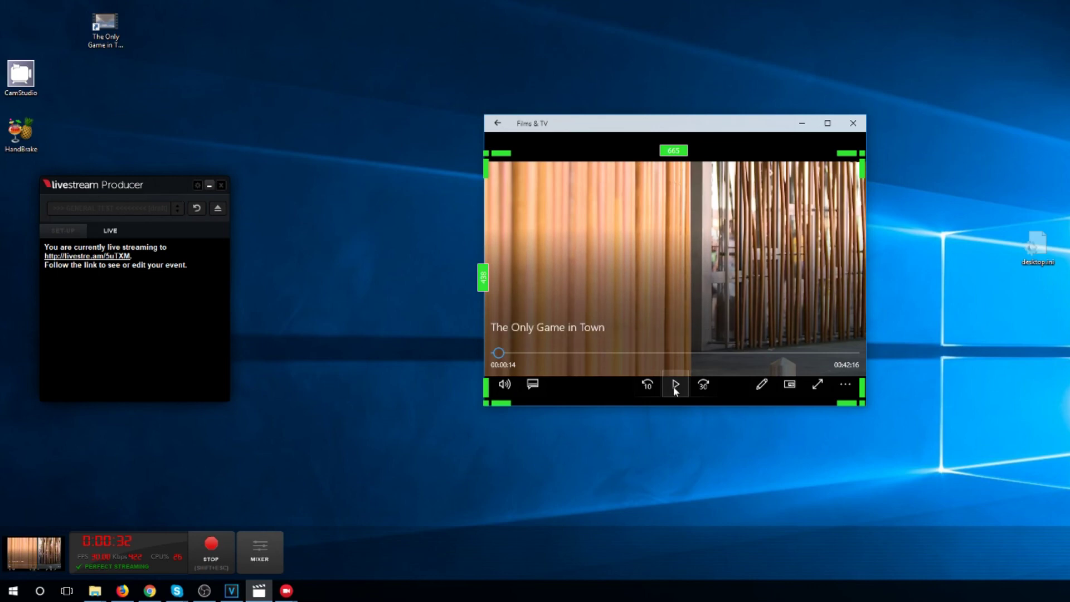
click(803, 124)
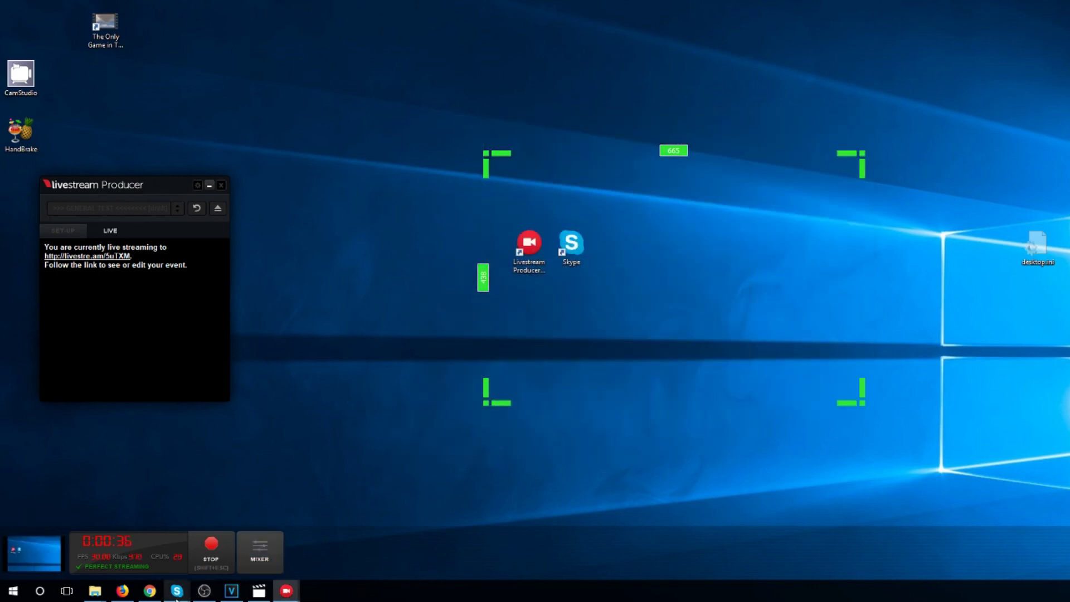
click(224, 533)
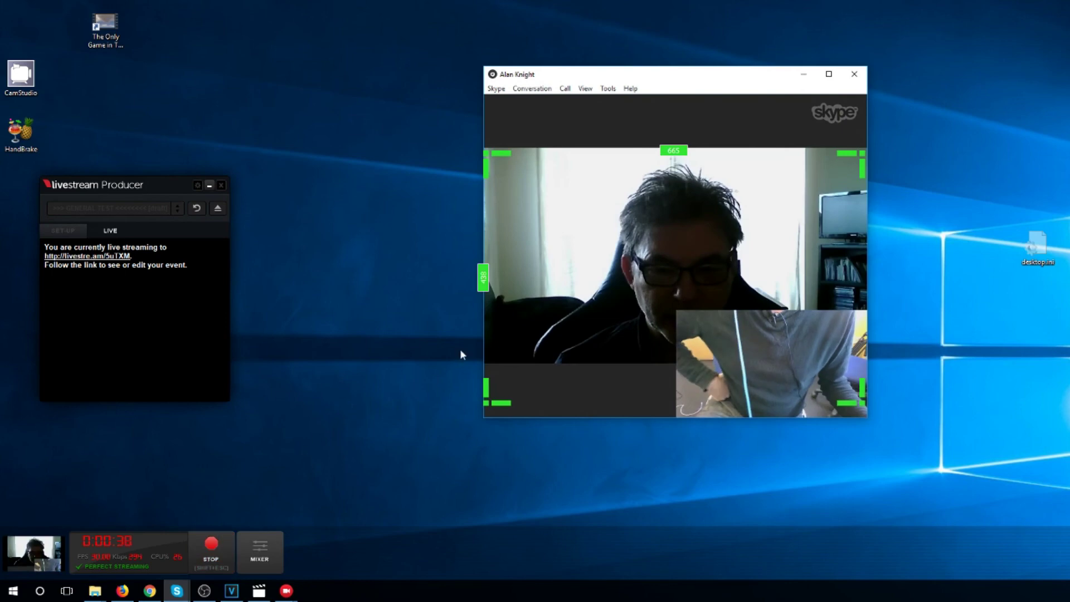
Hang up the Skype video call, leaving its 12:55 call entry in the conversation history
mouse_move(551, 406)
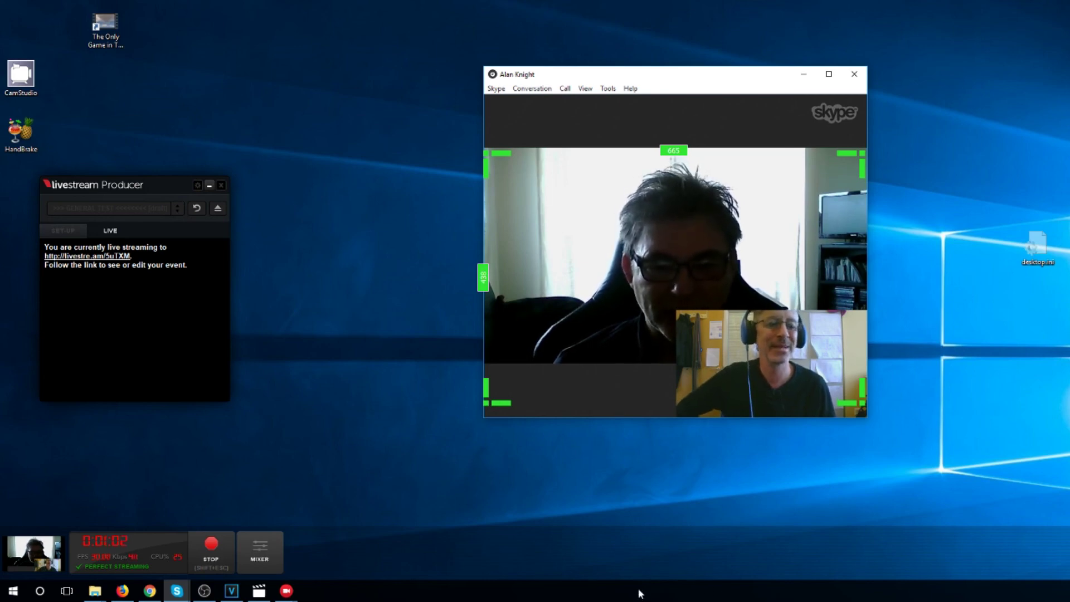
mouse_move(714, 397)
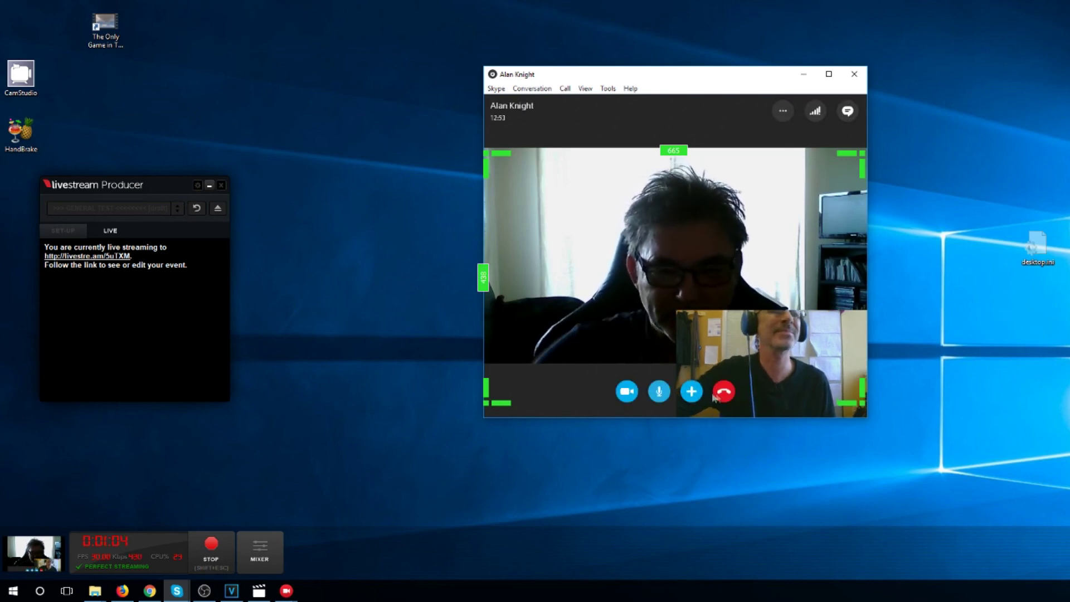
click(720, 394)
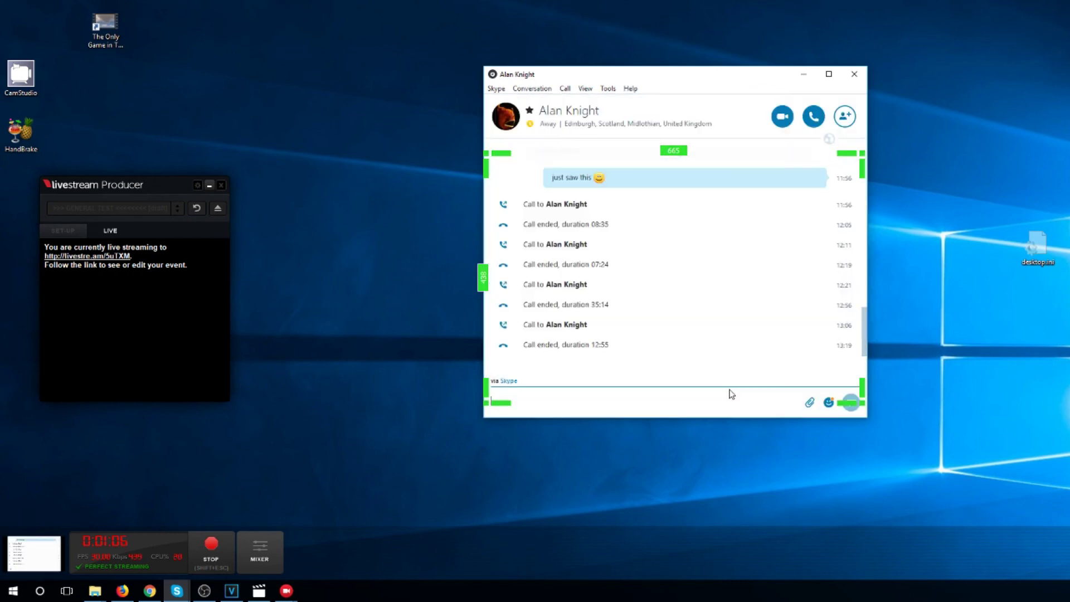
Stop the broadcast, confirm ending it, and post the recording to the event as a draft
click(215, 552)
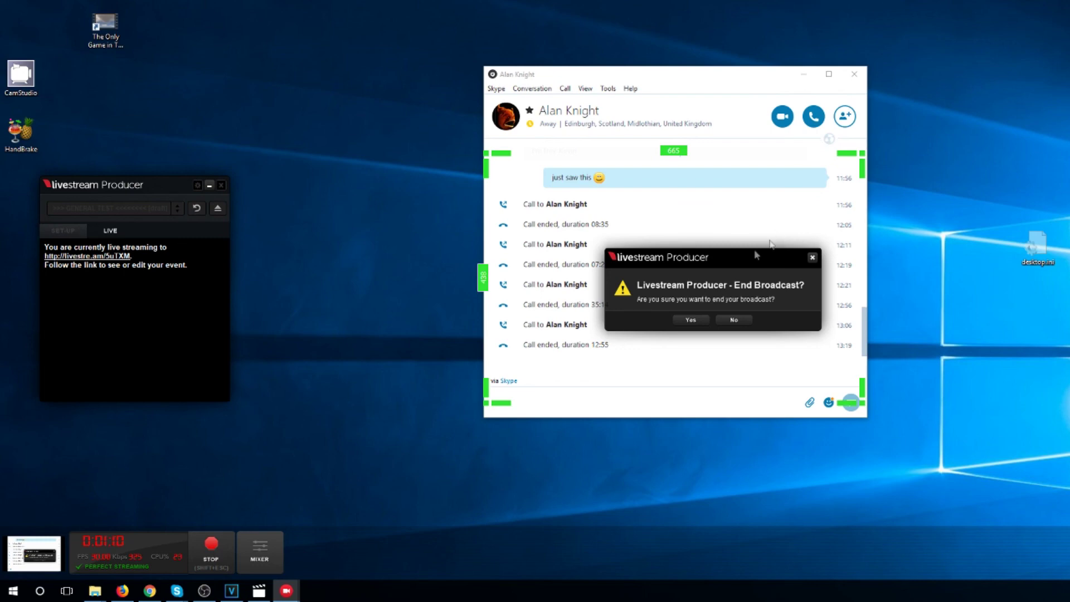
click(694, 317)
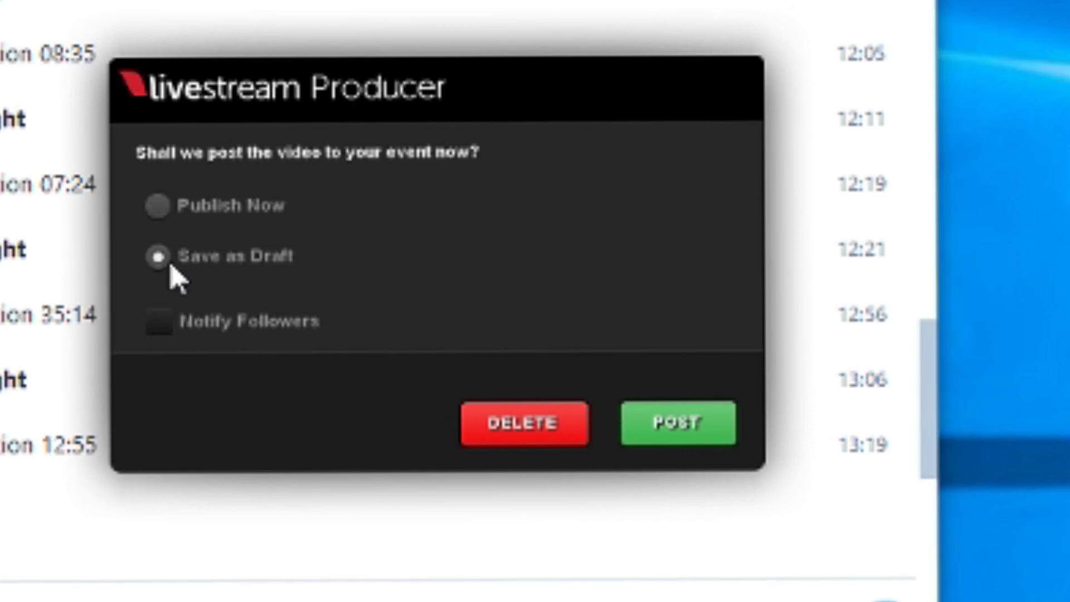
click(665, 437)
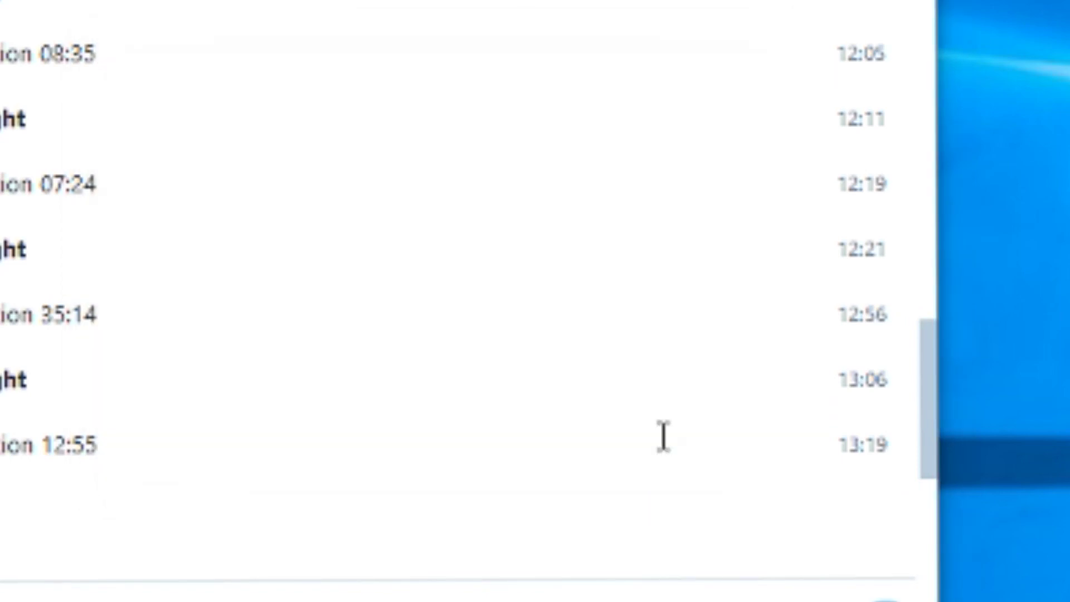